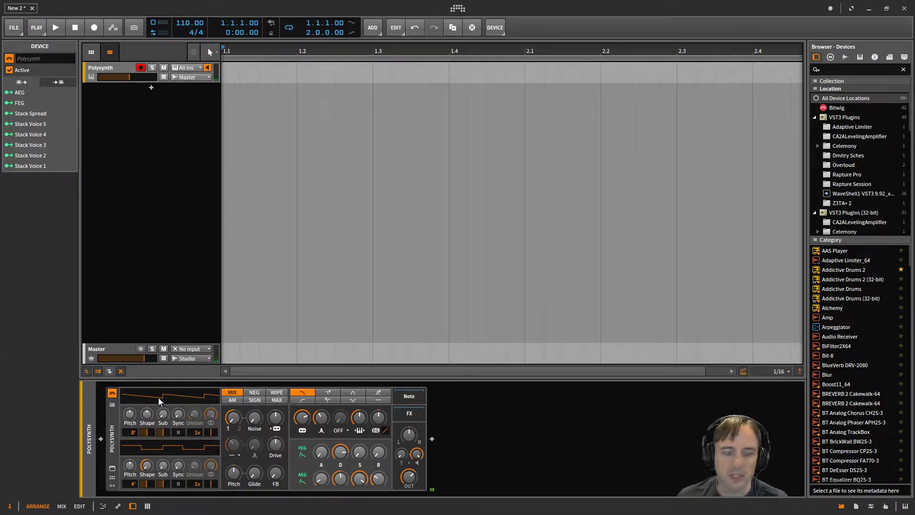
Step: Give Polysynth oscillator 1 two unison voices, reshape its waveform, and rebalance the oscillator mix
drag(196, 415, 197, 410)
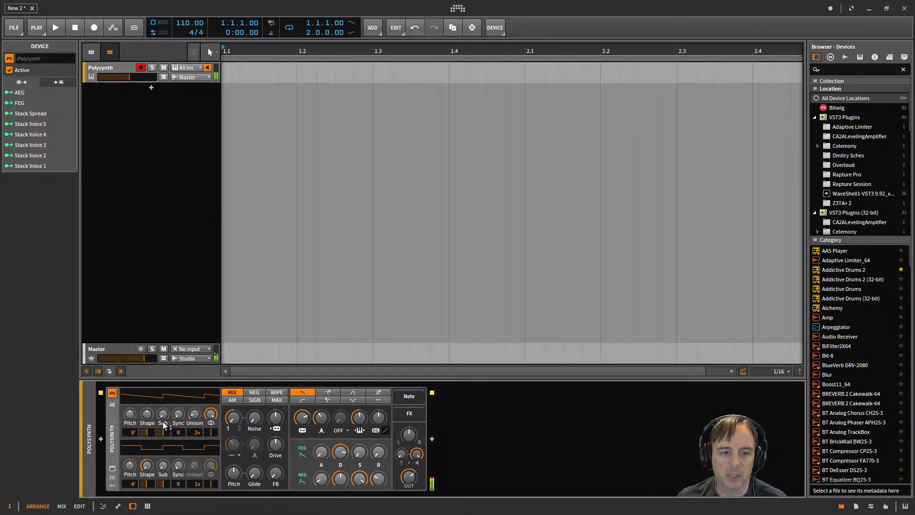
drag(148, 413, 163, 409)
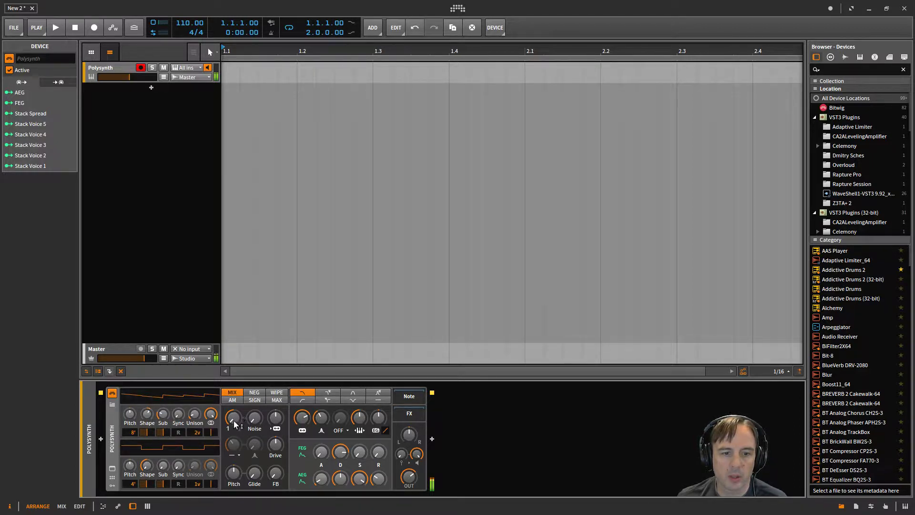
drag(233, 420, 233, 423)
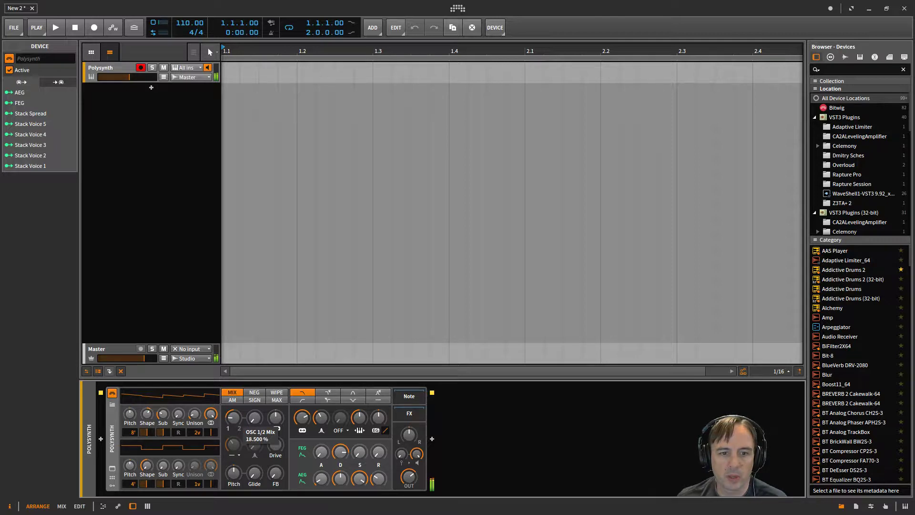
Step: Reshape oscillator 2's waveform to -79% and adjust the synth's output level
drag(234, 423, 234, 425)
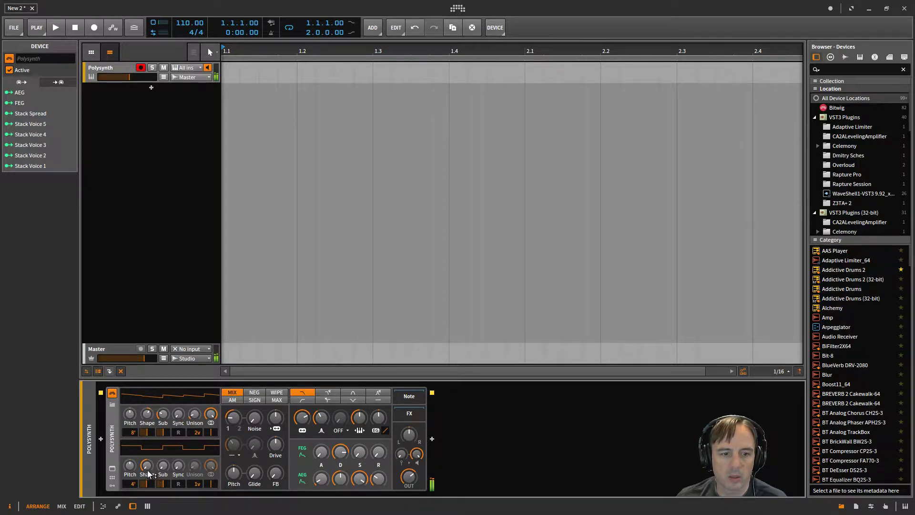
drag(147, 466, 148, 467)
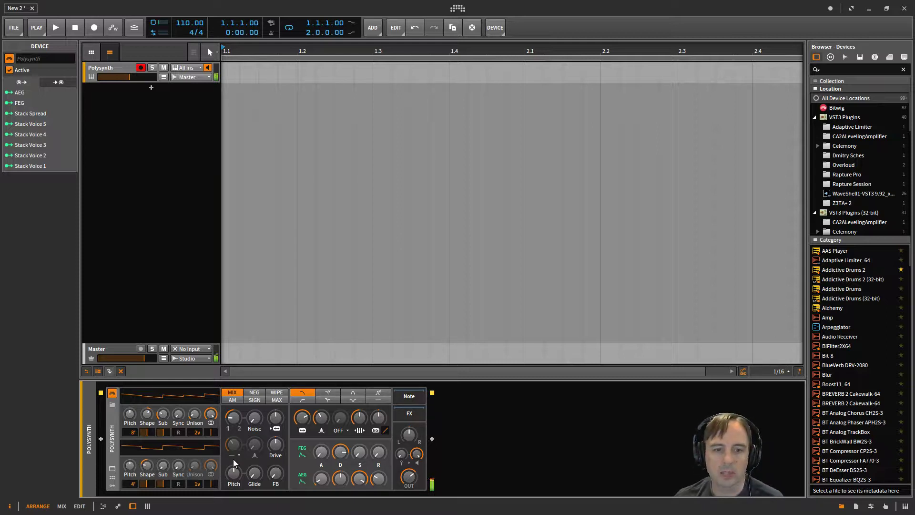
drag(409, 475, 408, 474)
mouse_move(409, 475)
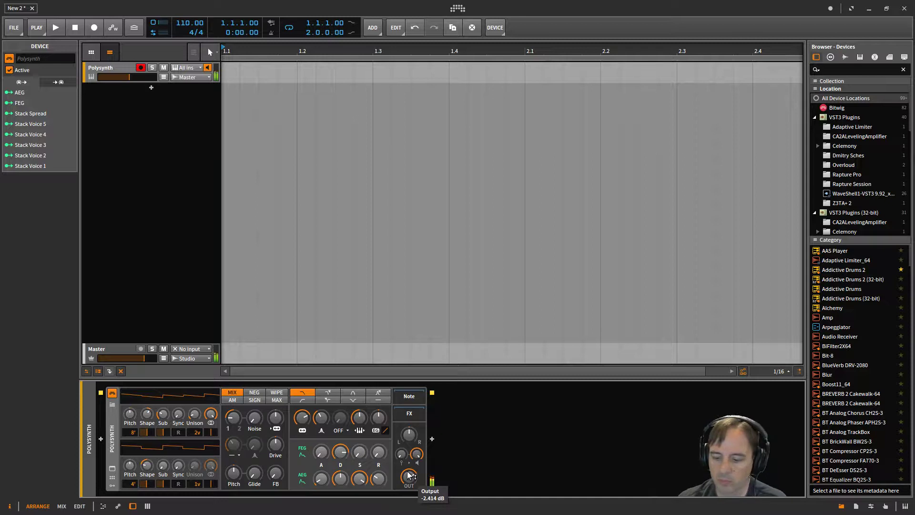
click(431, 438)
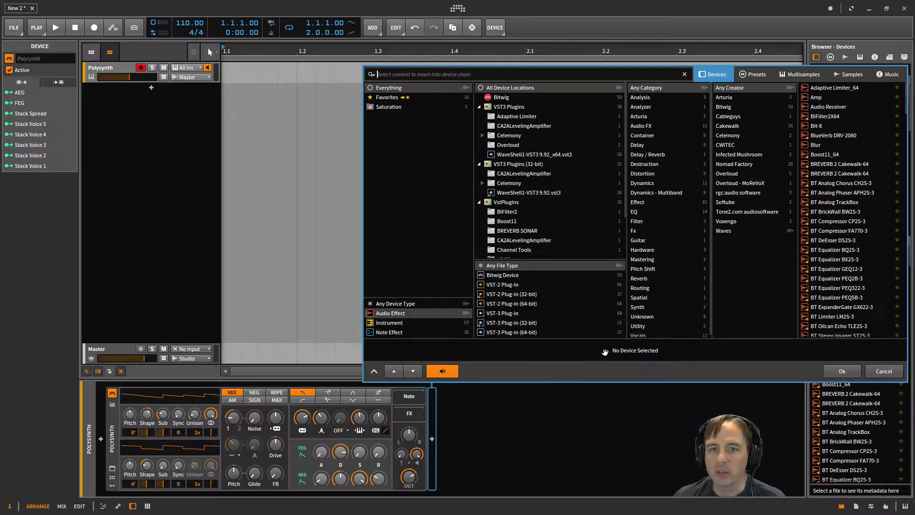
Step: Search 'cha' and insert a Chain device right after the Polysynth
text(cha)
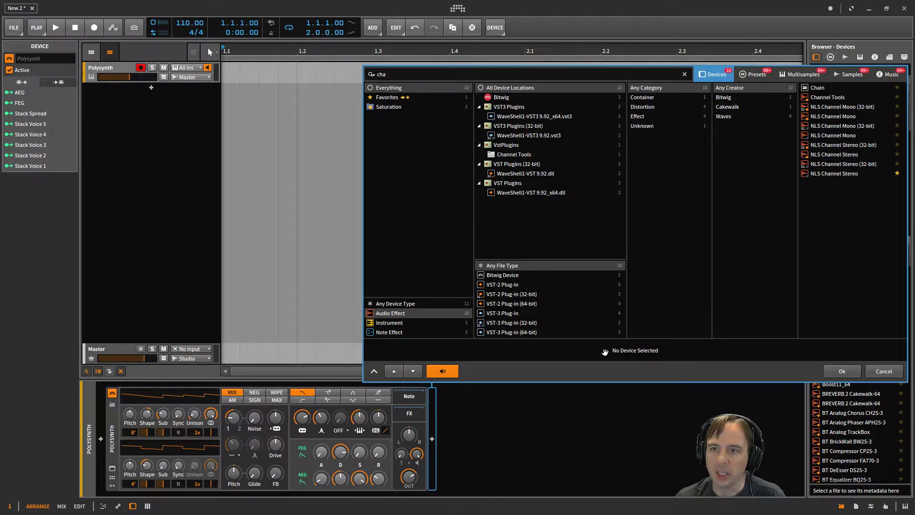
double_click(810, 88)
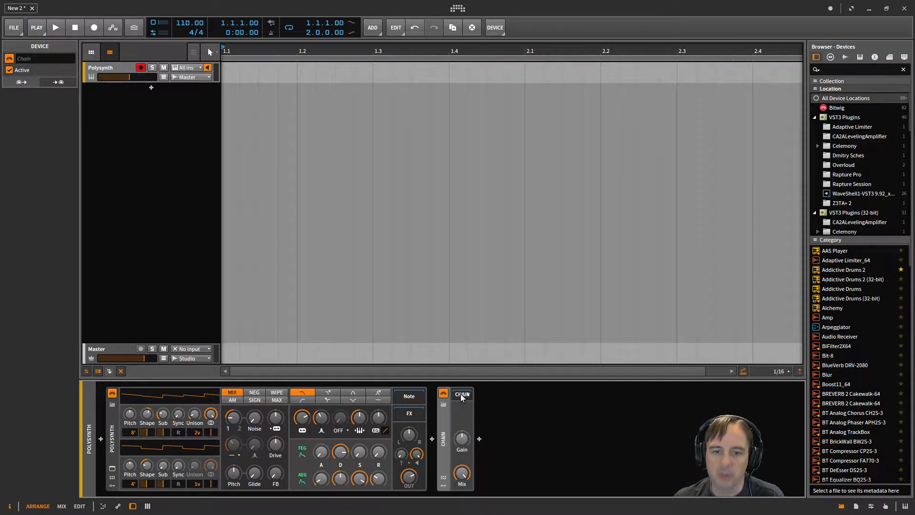
mouse_move(461, 393)
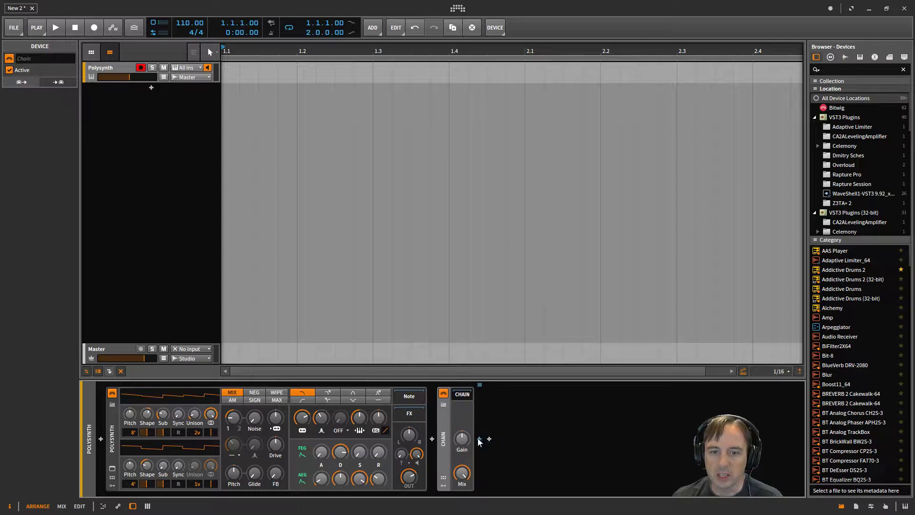
click(479, 438)
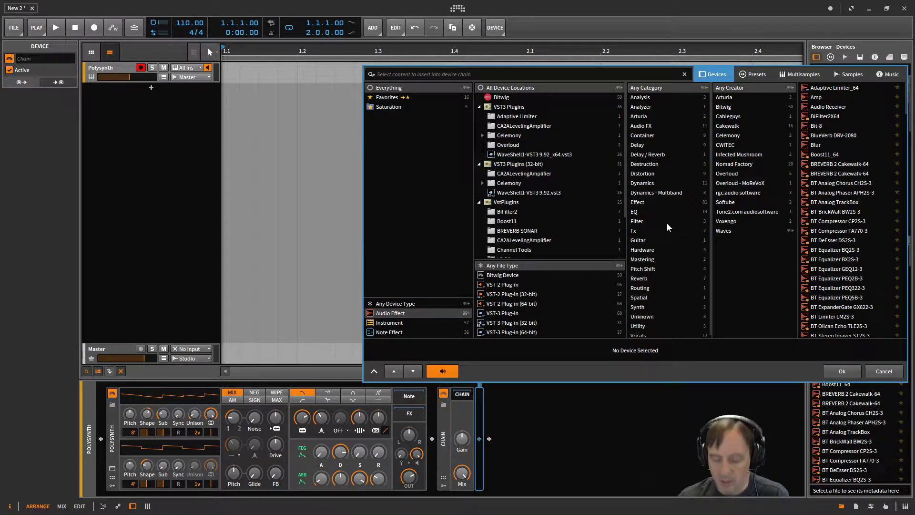
Step: Insert a Tool device after the Chain and turn its Amplitude far down
text(tool)
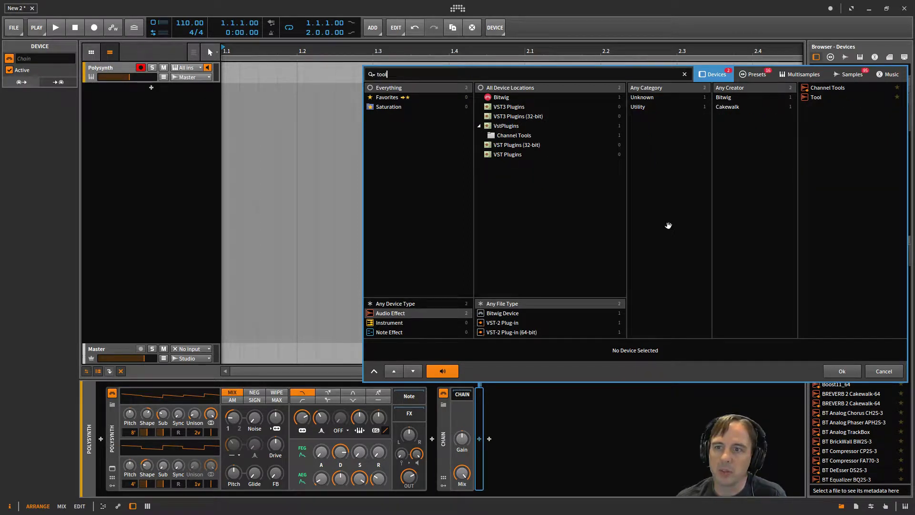
double_click(803, 97)
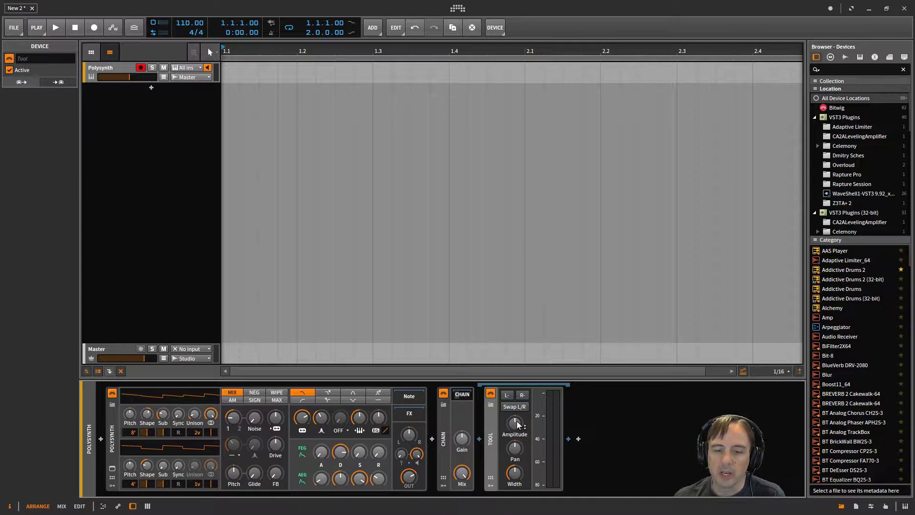
drag(516, 423, 516, 441)
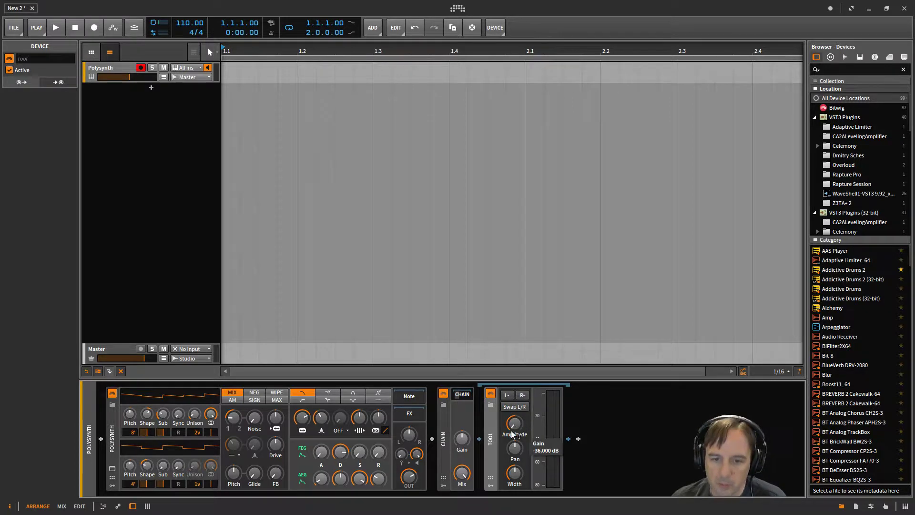
mouse_move(505, 447)
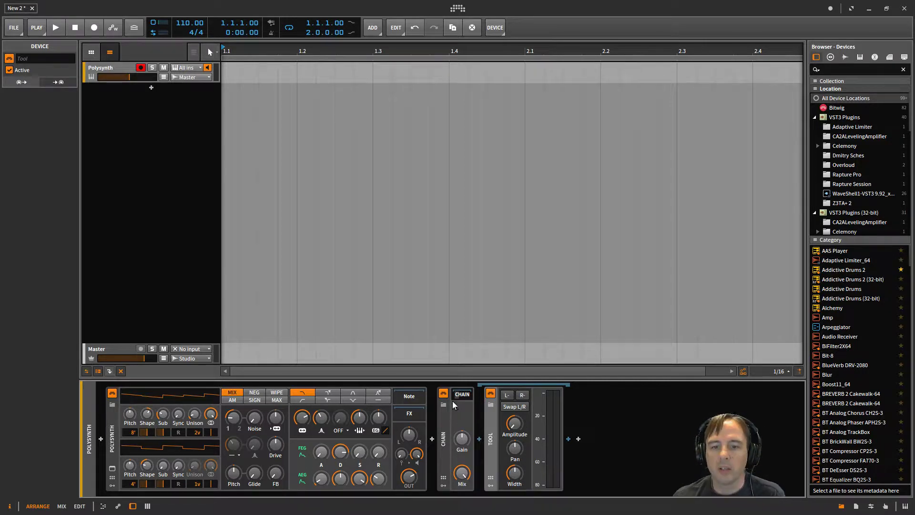
click(442, 485)
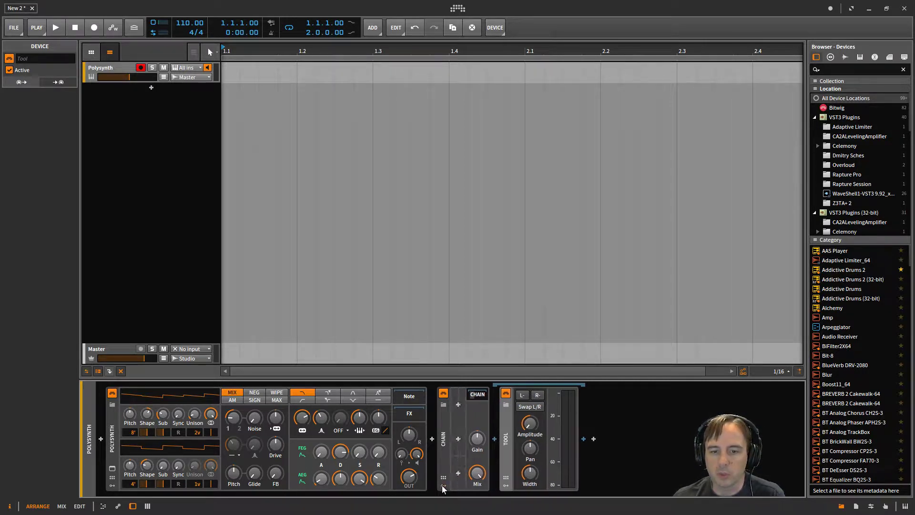
Step: Add a Classic LFO modulator to the Chain via an 'lfo' search
click(459, 404)
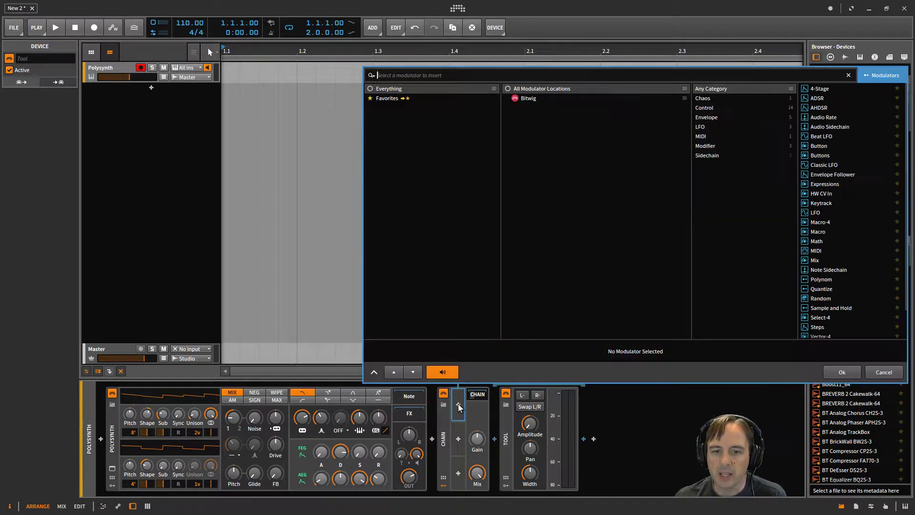
text(lfo)
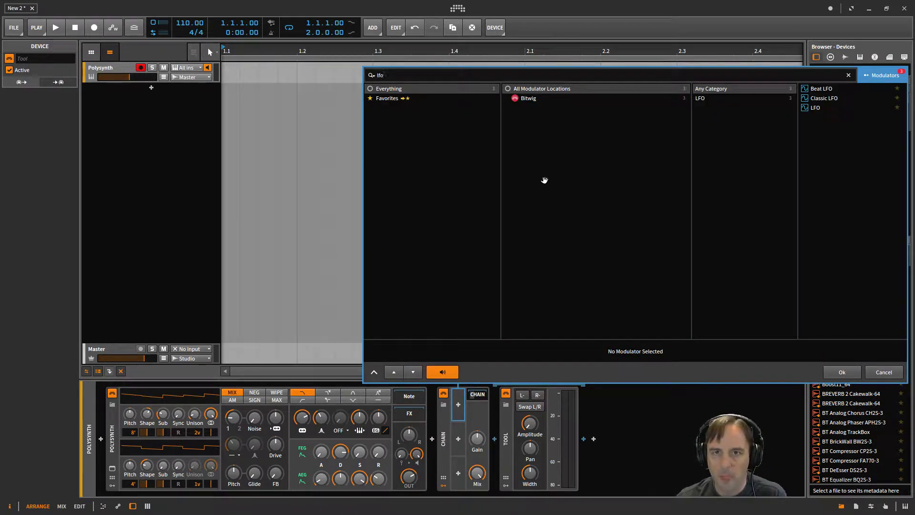
click(815, 98)
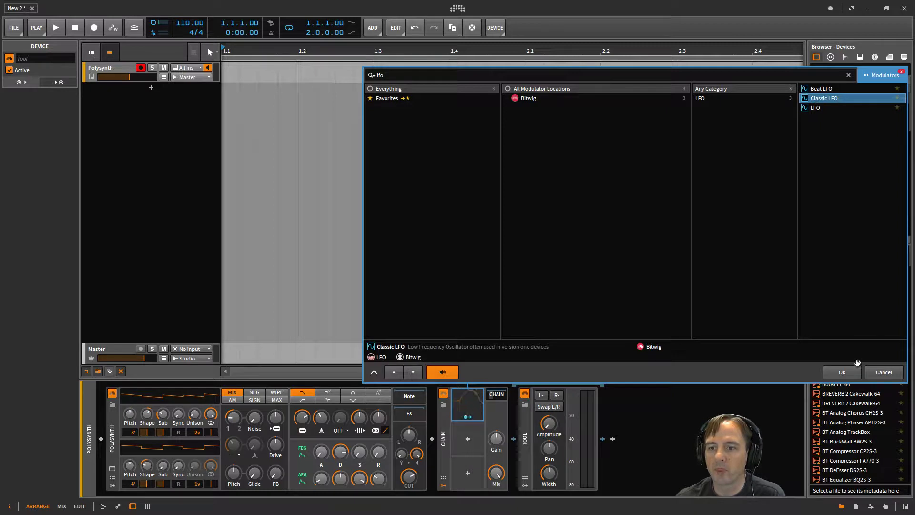
click(843, 371)
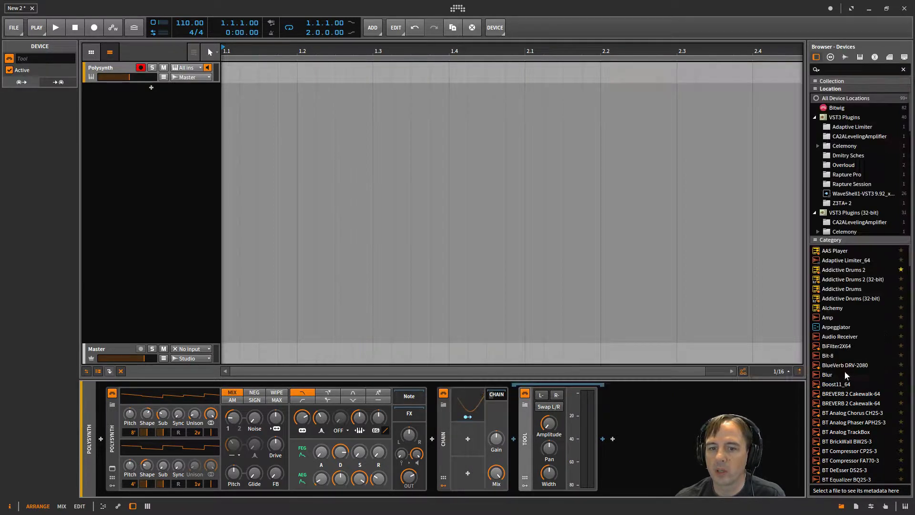
Step: Make the Classic LFO a unipolar square wave modulating Tool Amplitude by +36.00
click(481, 404)
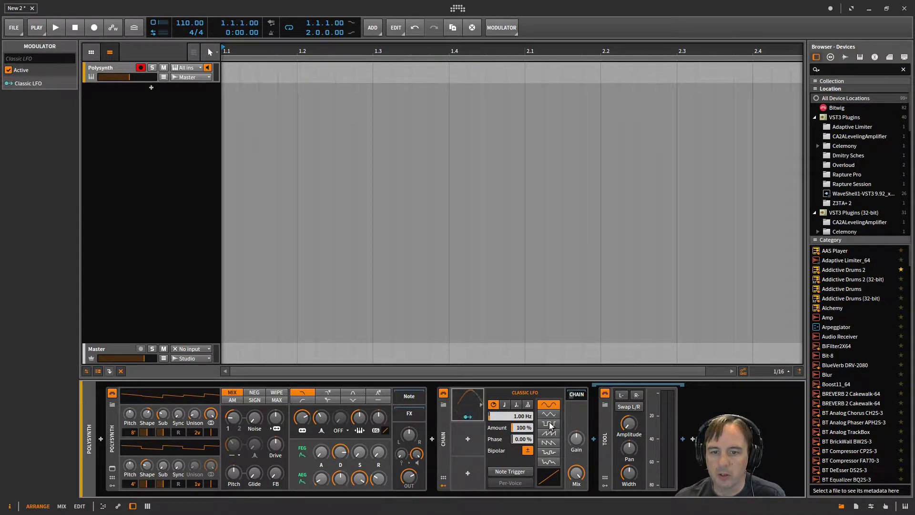
click(549, 423)
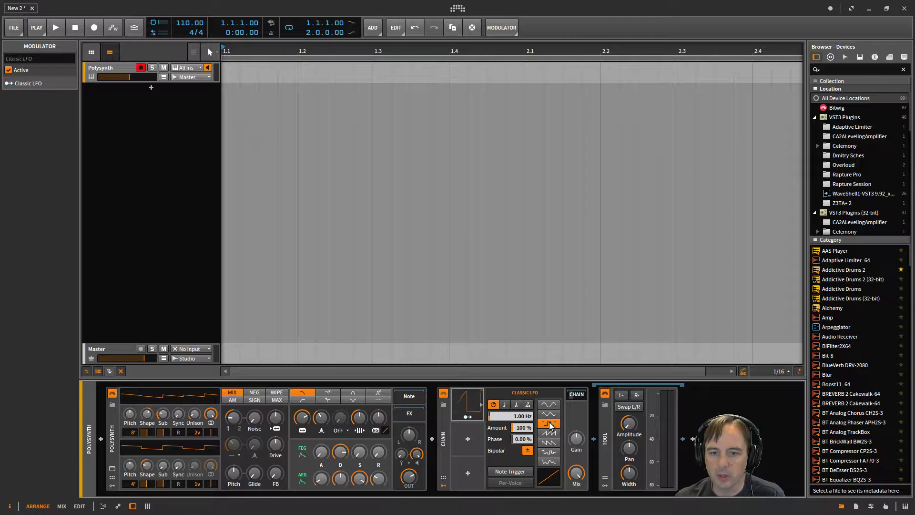
click(527, 449)
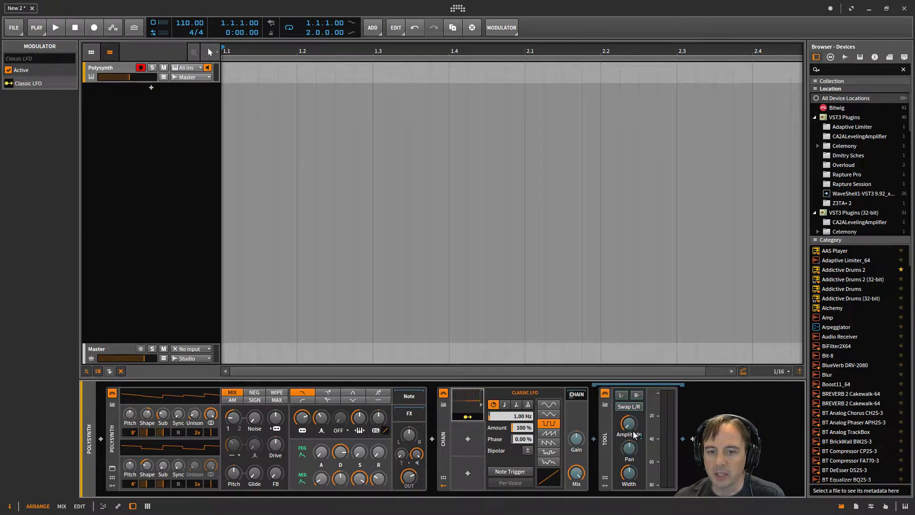
drag(629, 424, 629, 405)
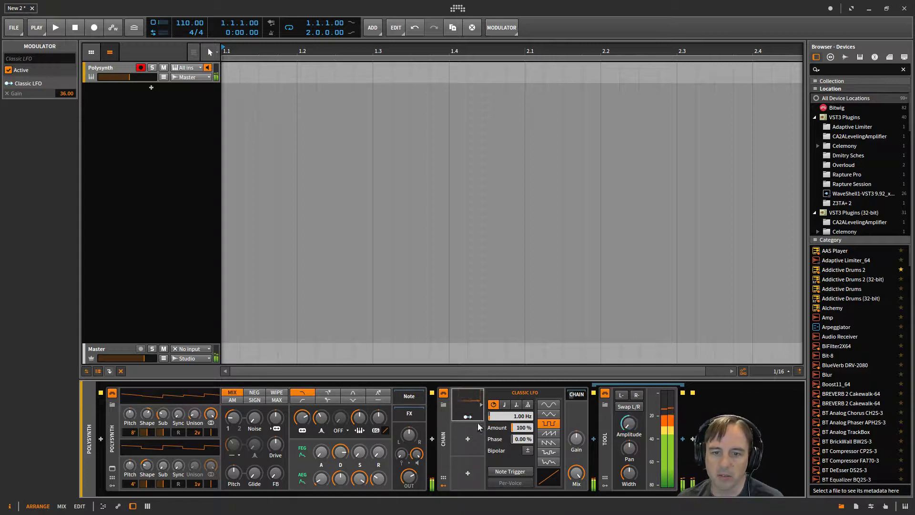
Step: Toggle the LFO's Note Trigger on and off, then raise its rate to 8.78 Hz
click(513, 472)
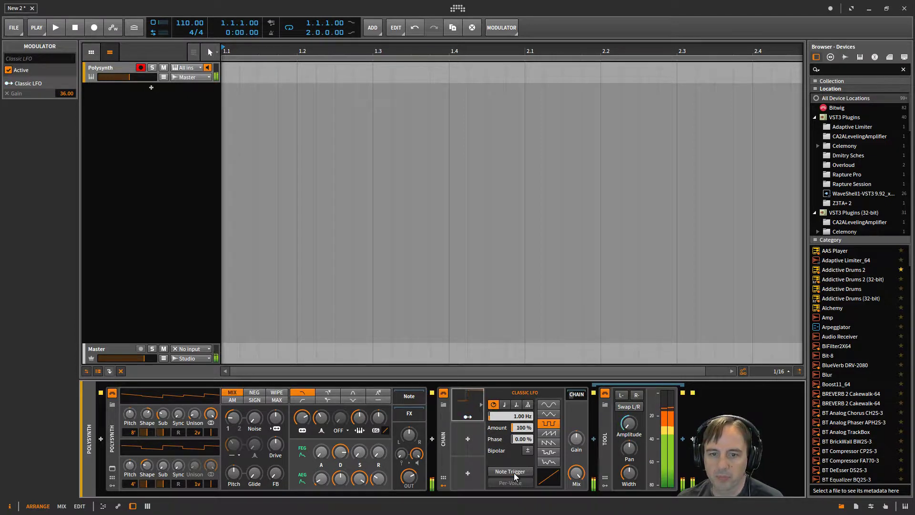
click(510, 468)
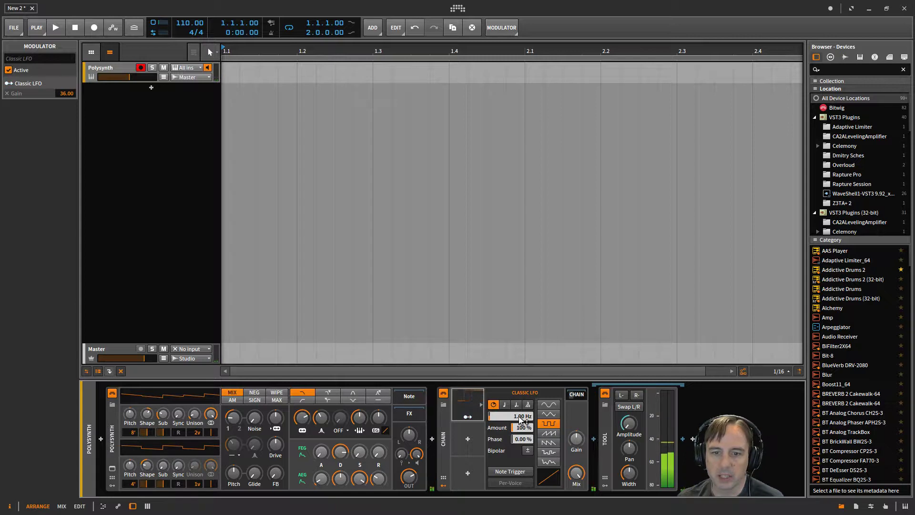
mouse_move(519, 416)
mouse_down()
mouse_move(518, 376)
mouse_move(522, 418)
mouse_up()
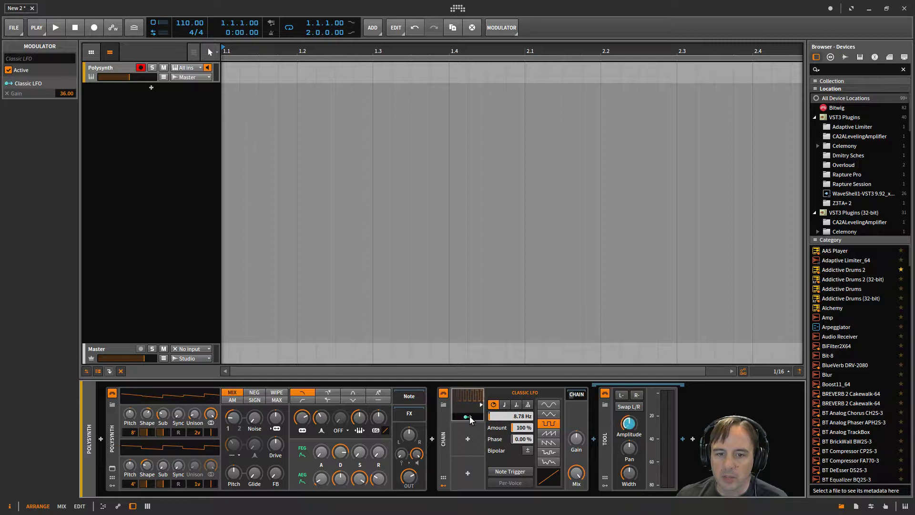
click(468, 439)
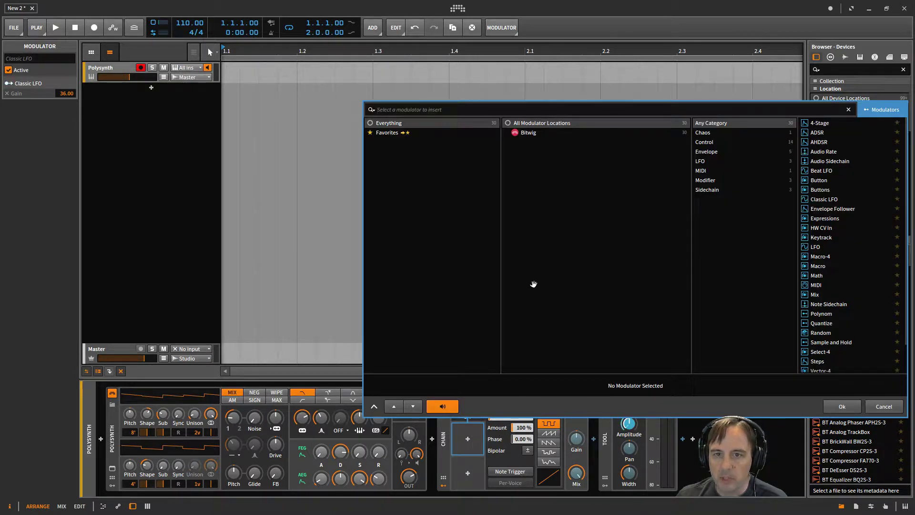
Step: Add a Random modulator to the Chain via a 'ran' search
text(ro)
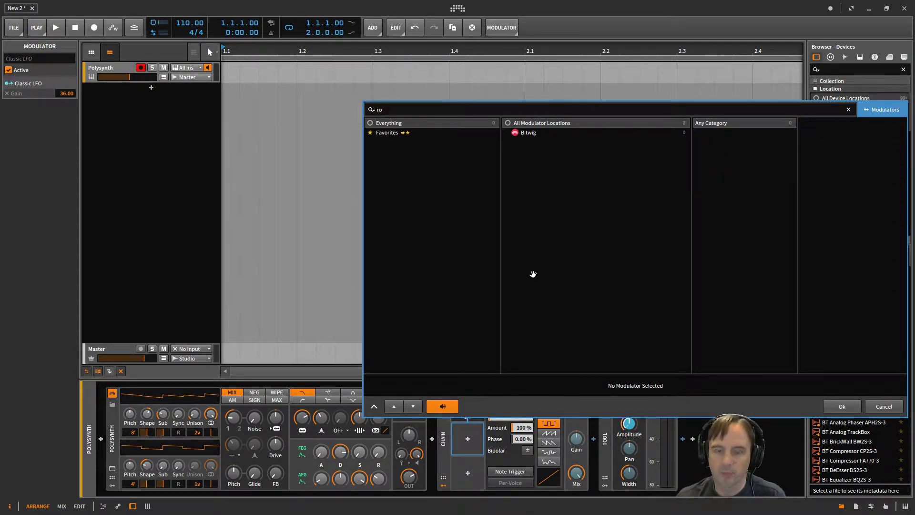
key(BackSpace)
text(an)
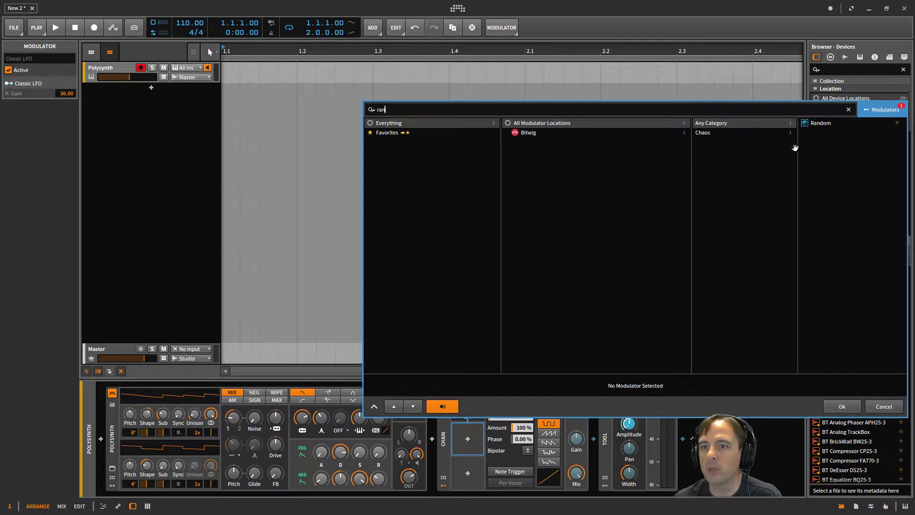
click(811, 124)
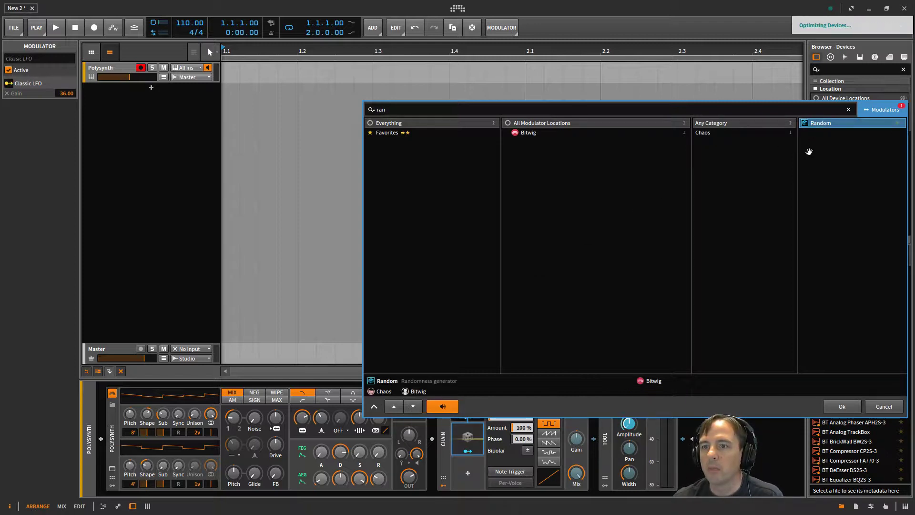
click(843, 405)
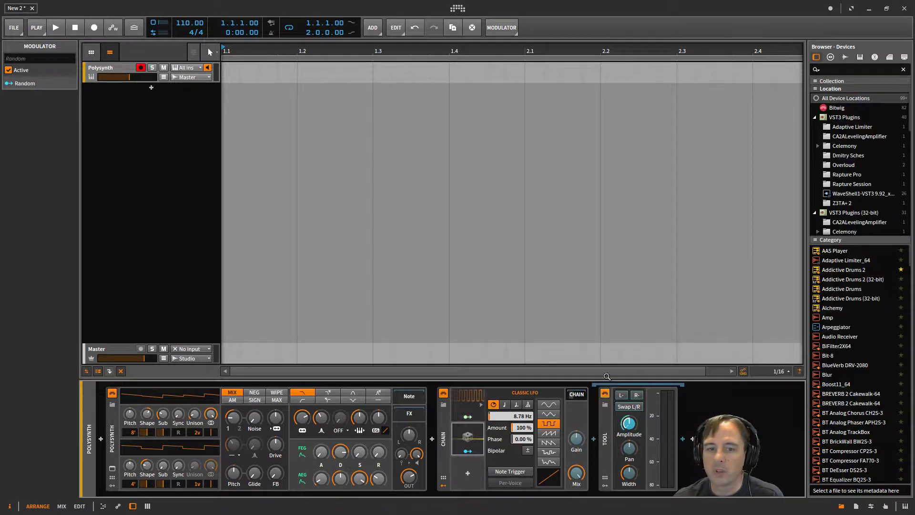
Step: Route the Random modulator to the Classic LFO's Rate and expand its settings
click(467, 451)
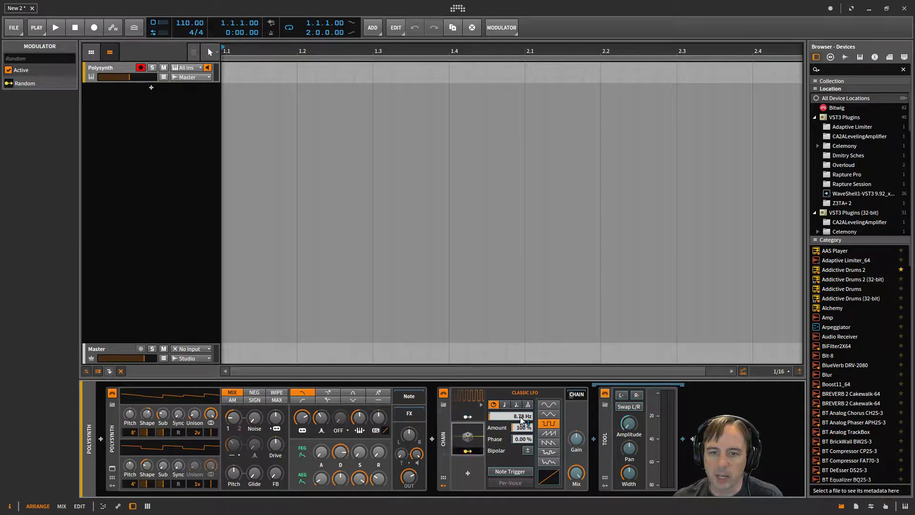
drag(509, 415, 510, 403)
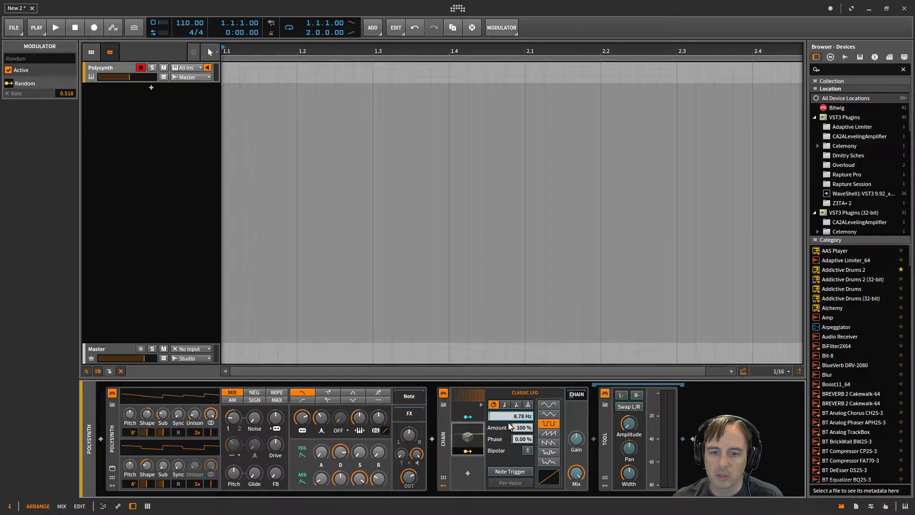
click(481, 440)
click(480, 439)
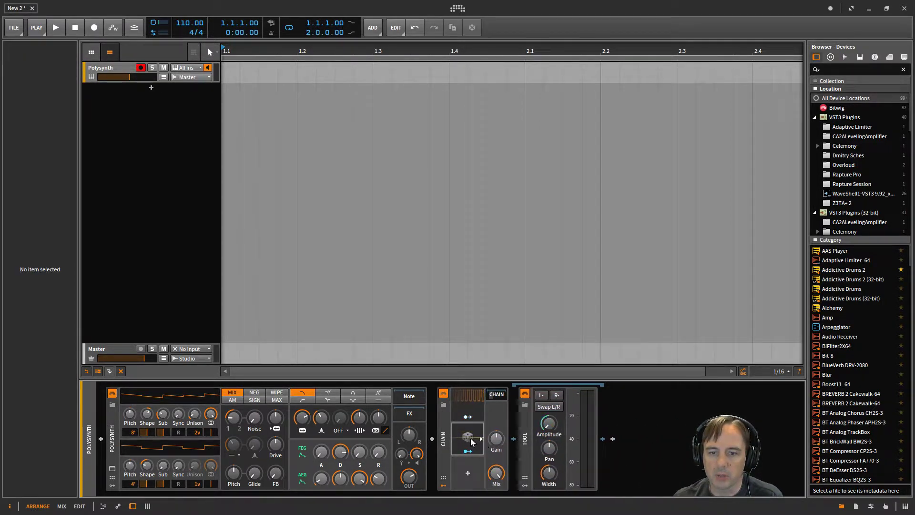
click(481, 439)
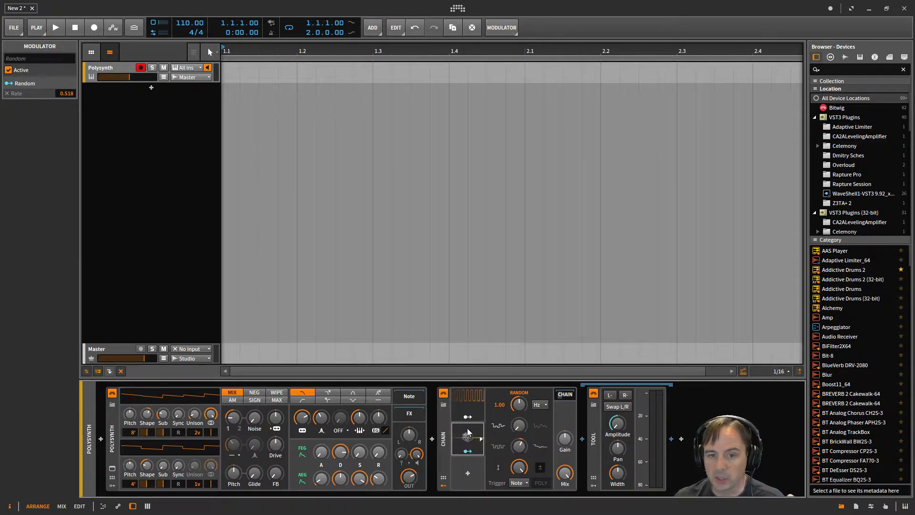
click(480, 402)
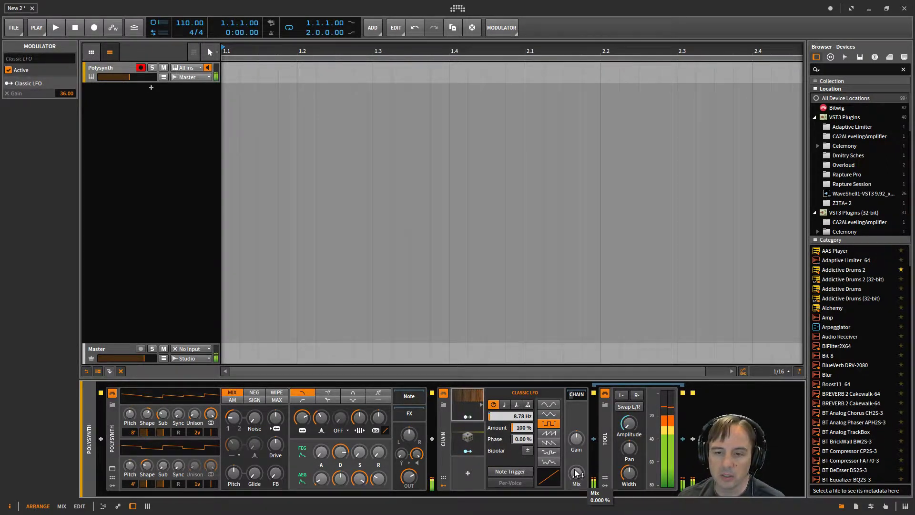
Step: Open the modulator browser to insert another modulator into the Chain
click(468, 471)
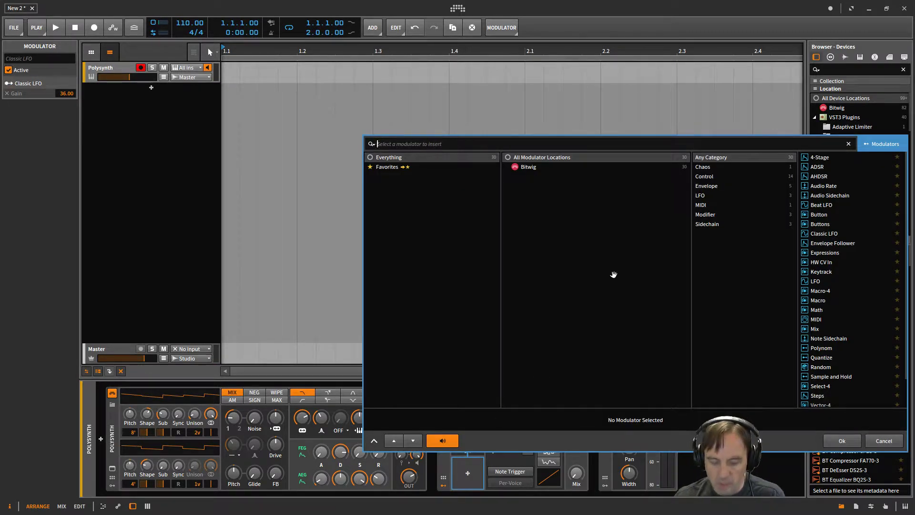
Step: Add a Steps modulator via a 'step' search and route it to the Chain's Mix
text(step)
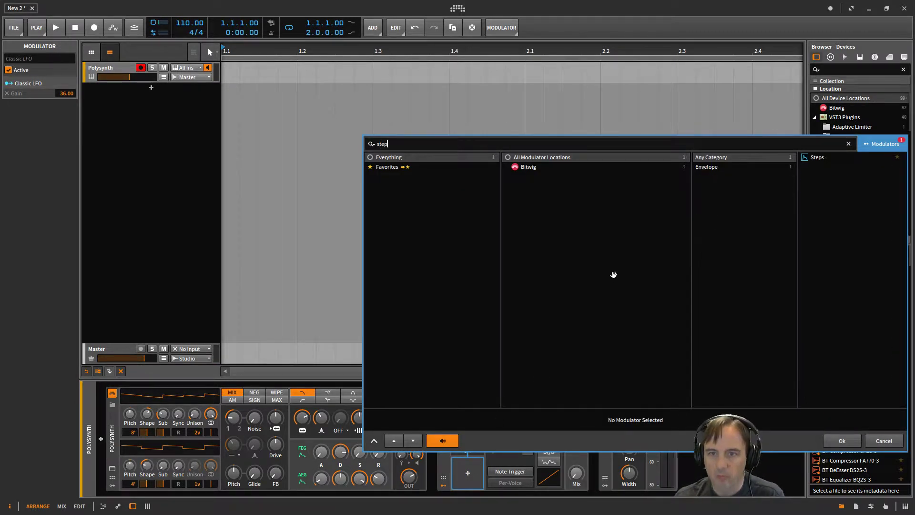
click(817, 159)
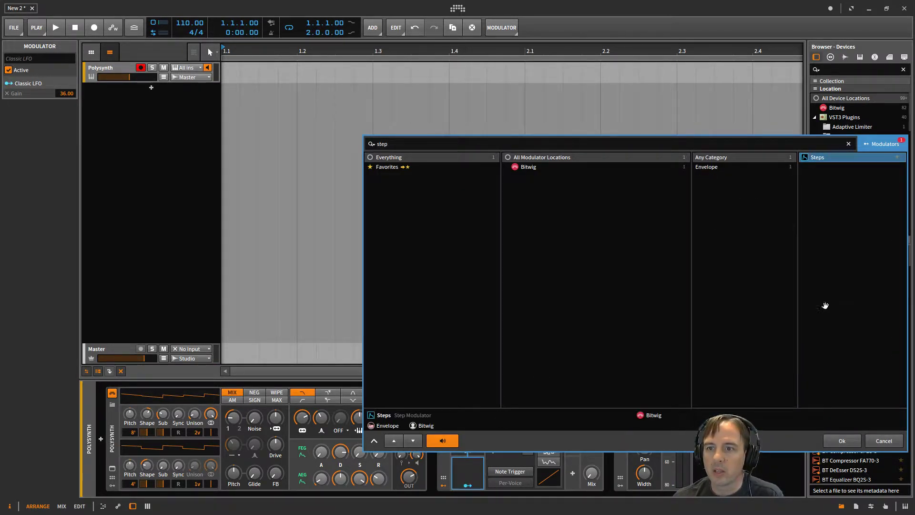
click(839, 441)
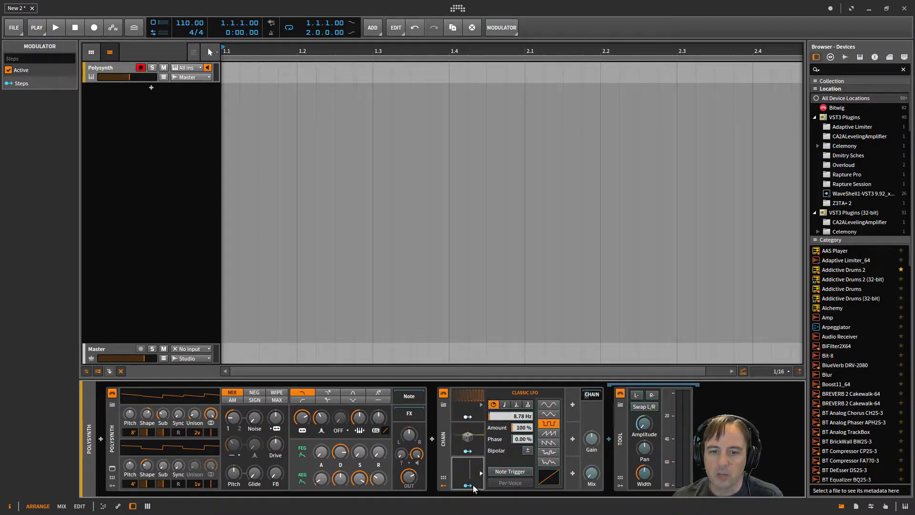
drag(591, 479, 591, 457)
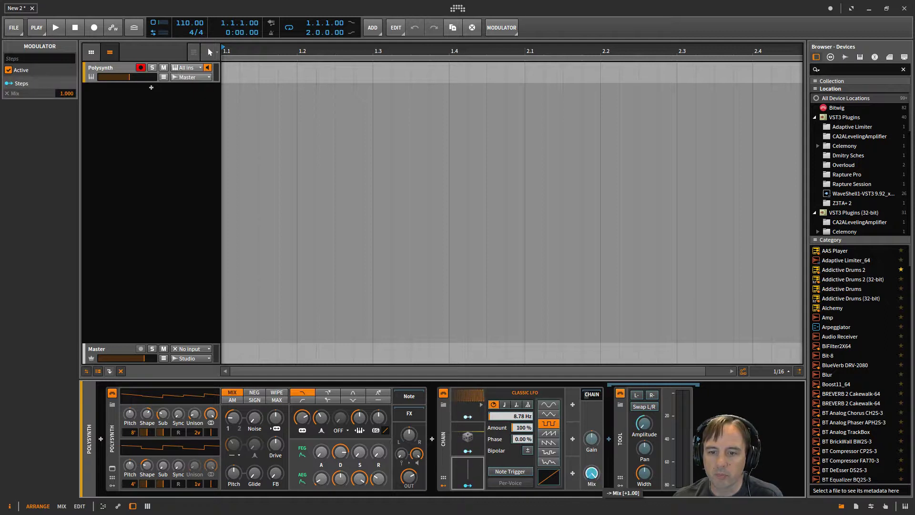
Step: Draw a Steps pattern on steps 1, 3, 4, 8, 10 and 12 to 14
click(480, 472)
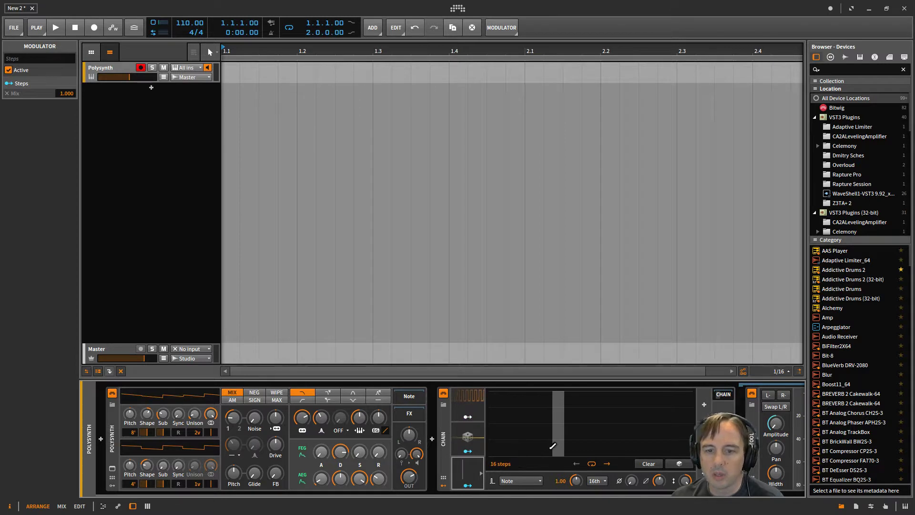
click(498, 411)
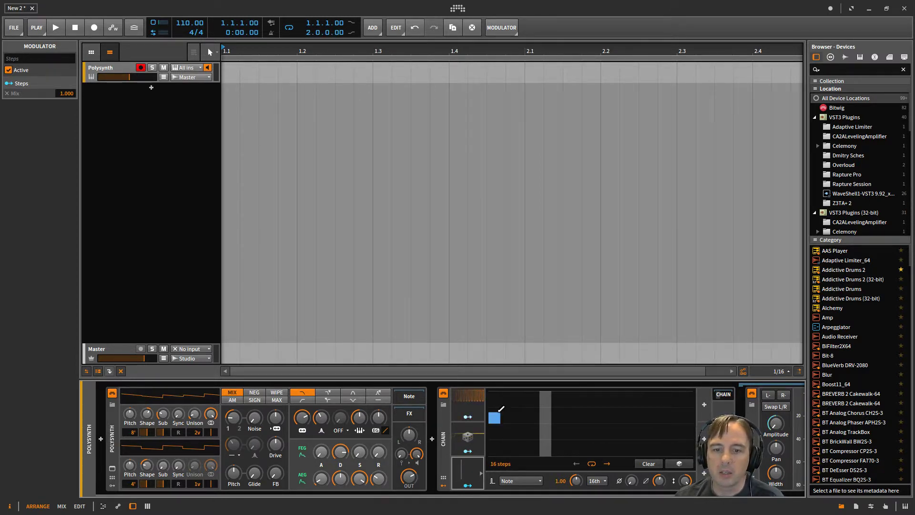
drag(520, 408, 534, 395)
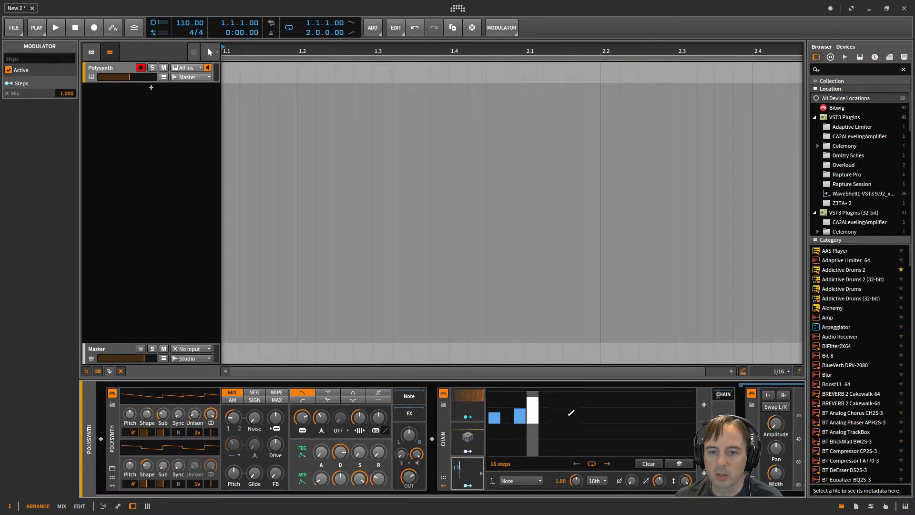
click(583, 420)
click(622, 414)
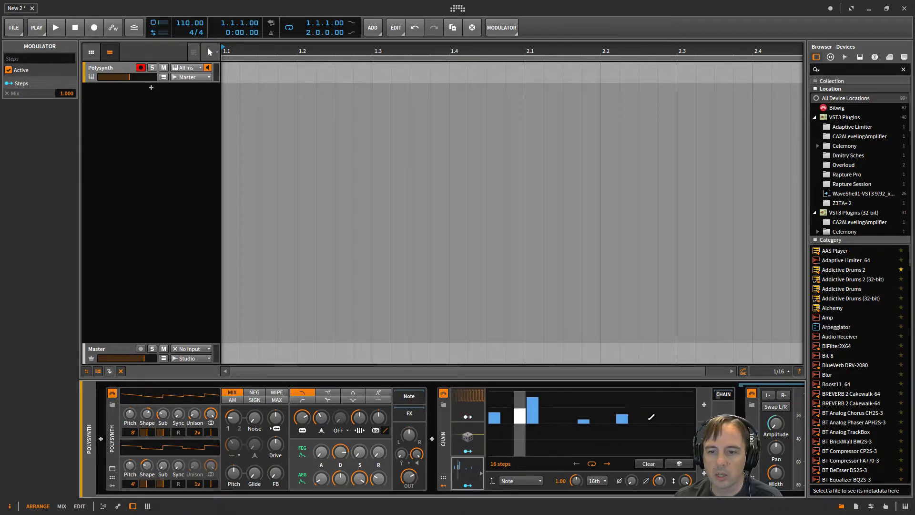
drag(646, 421, 678, 416)
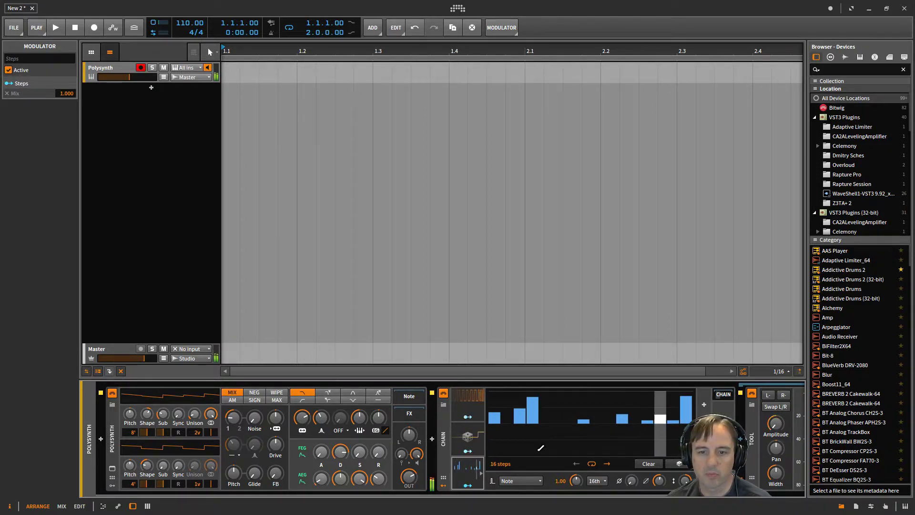
Step: Set the Steps rate to 16th notes with the multiplier at 1.00
click(604, 479)
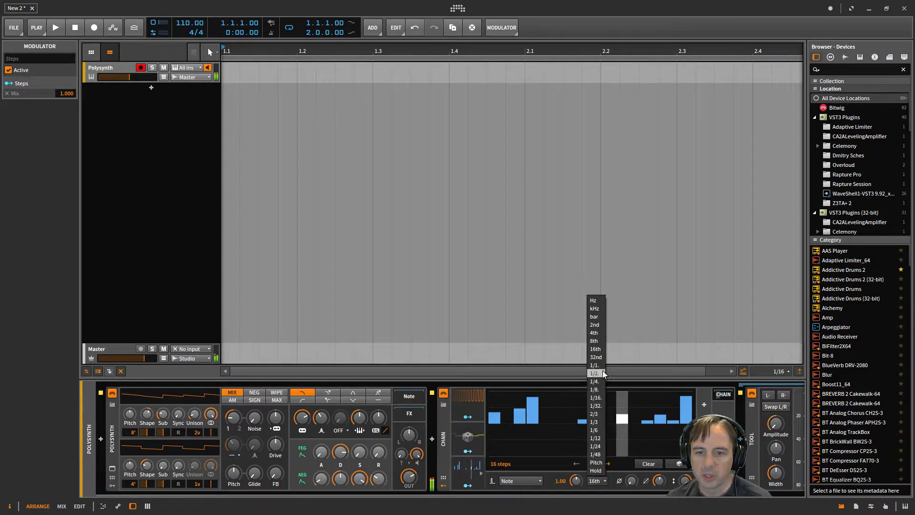
click(594, 341)
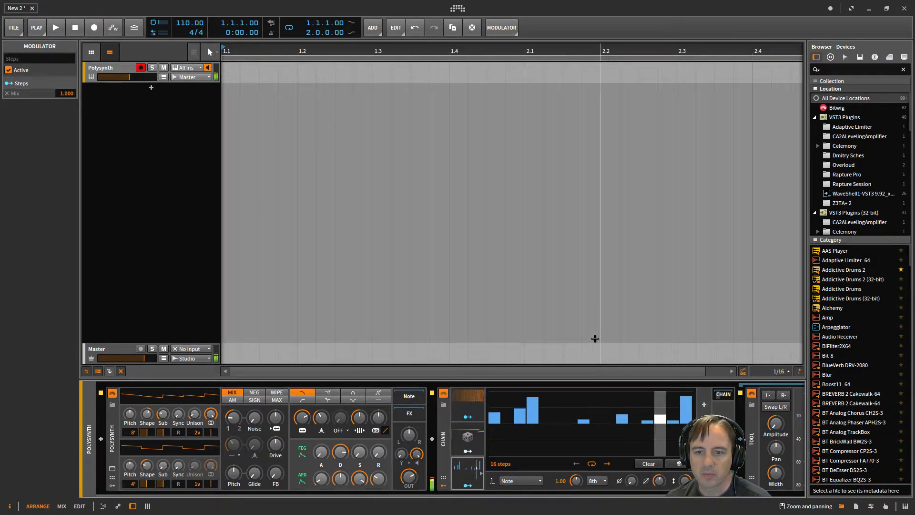
click(606, 481)
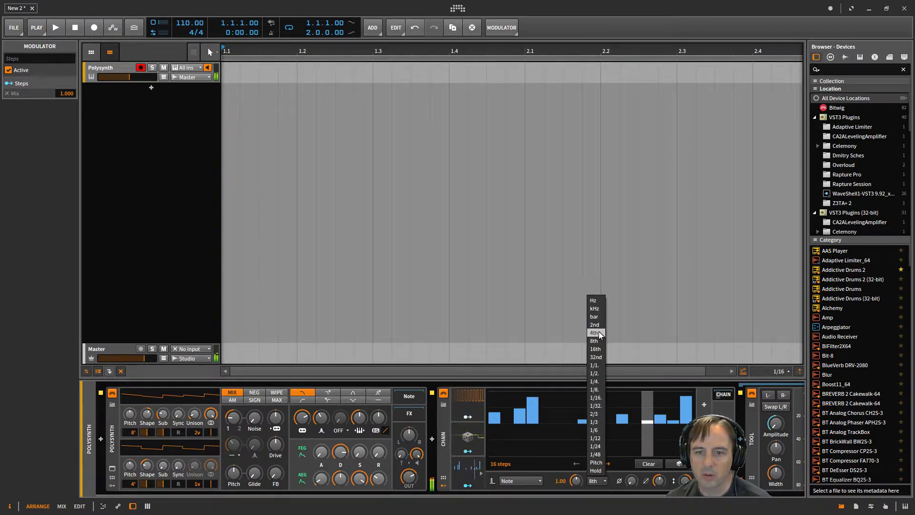
click(596, 357)
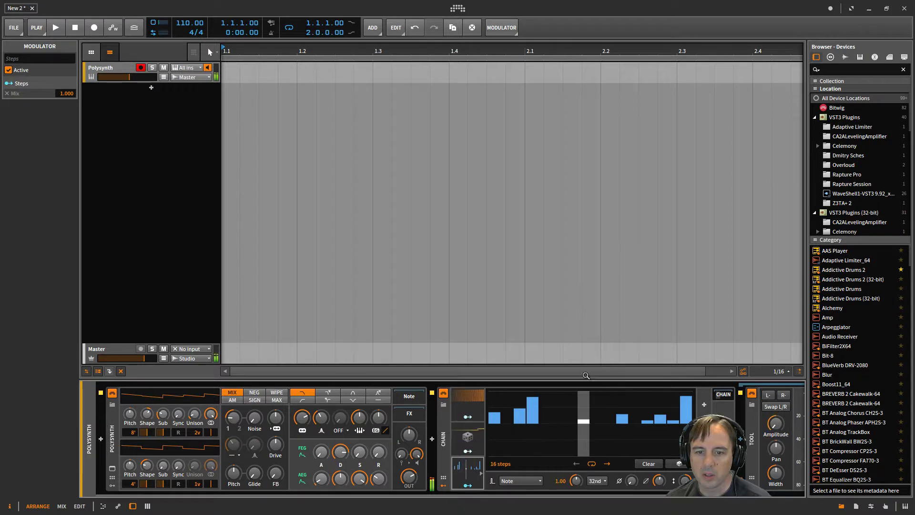
drag(575, 481, 575, 503)
double_click(575, 481)
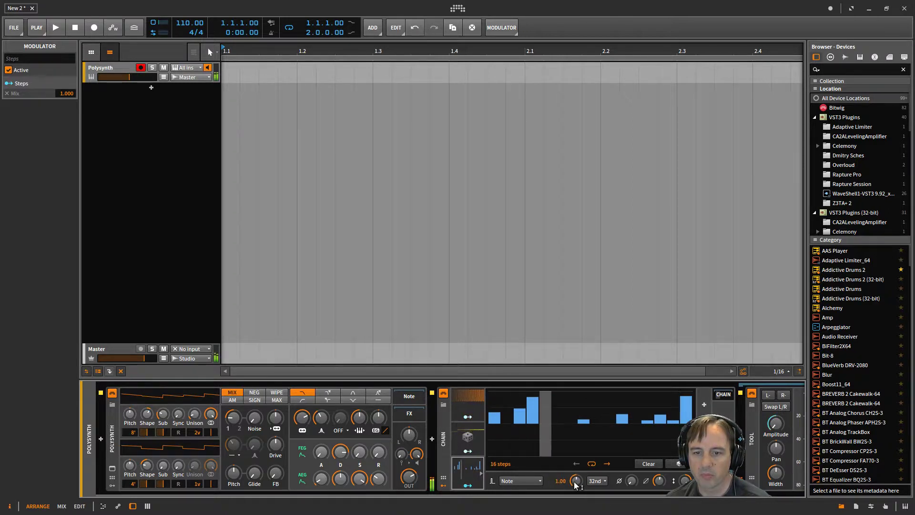
click(604, 480)
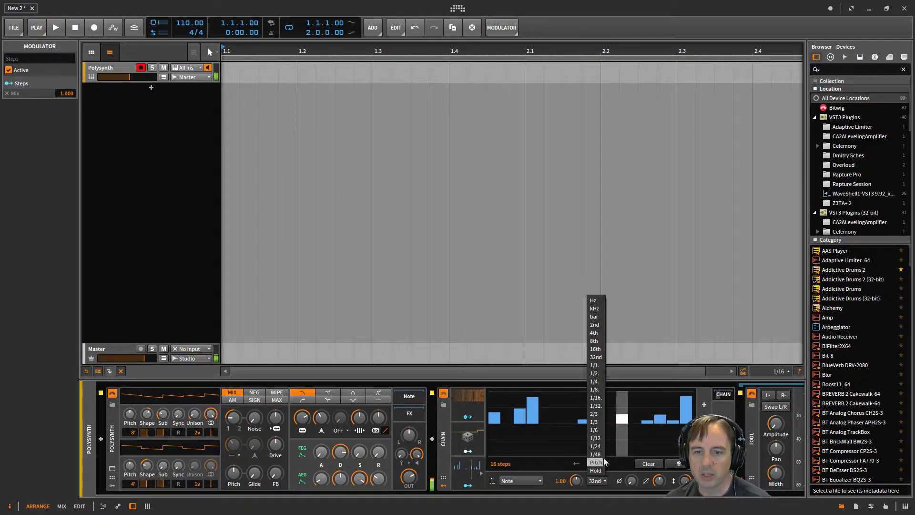
click(596, 348)
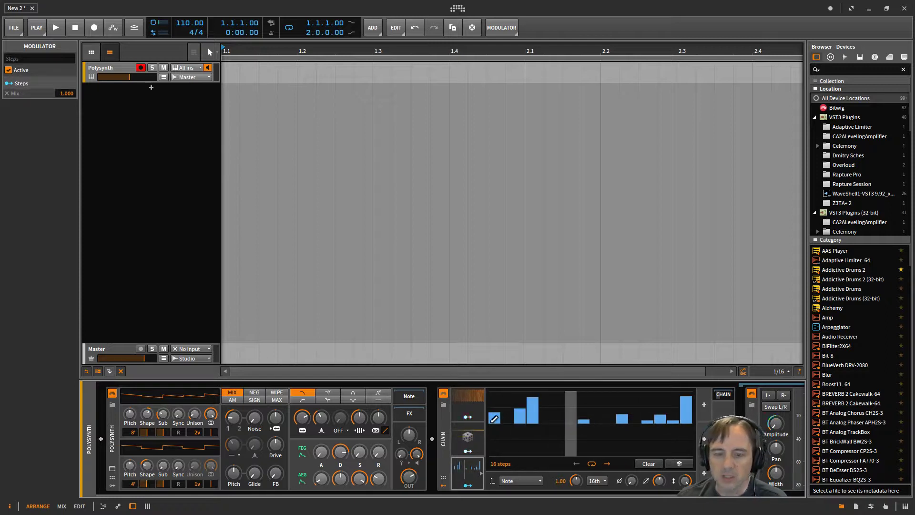
click(539, 478)
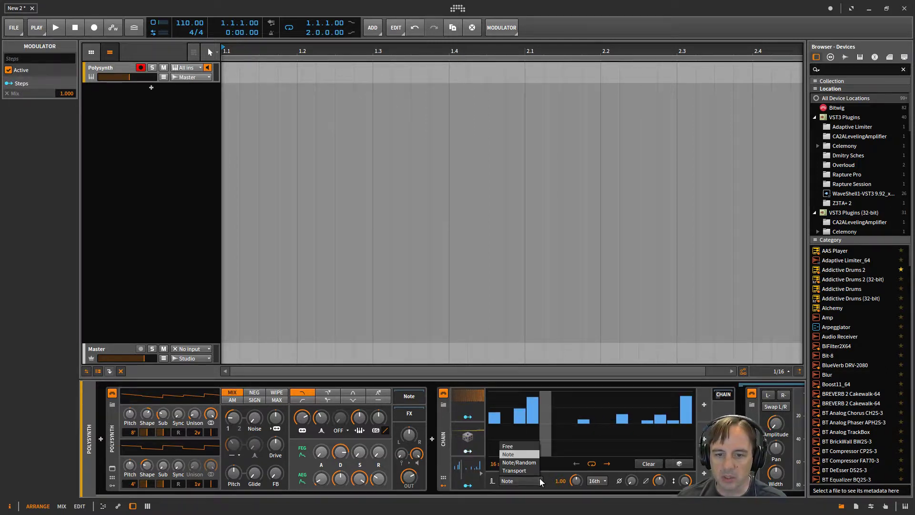
Step: Switch the Steps modulator's trigger mode to Note/Random
click(527, 464)
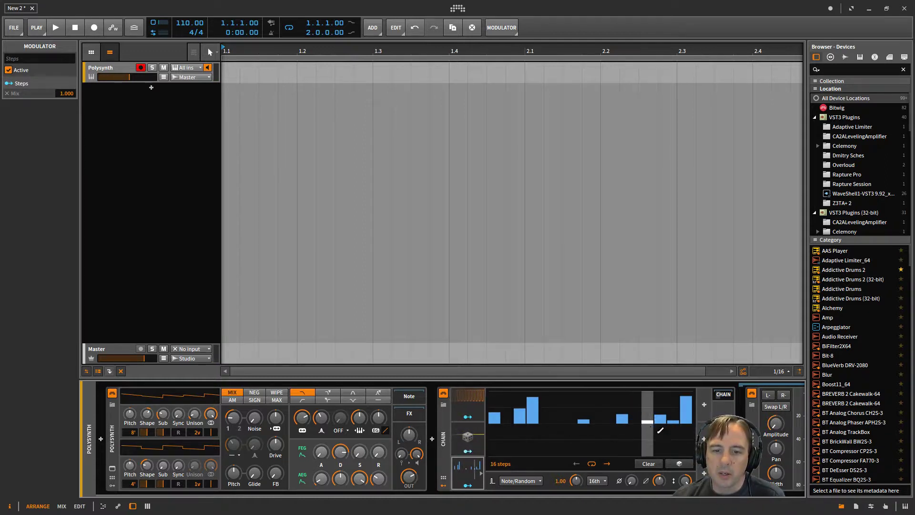
Step: Collapse the Steps editor and insert a Bit-8 bitcrusher after the Tool
click(479, 481)
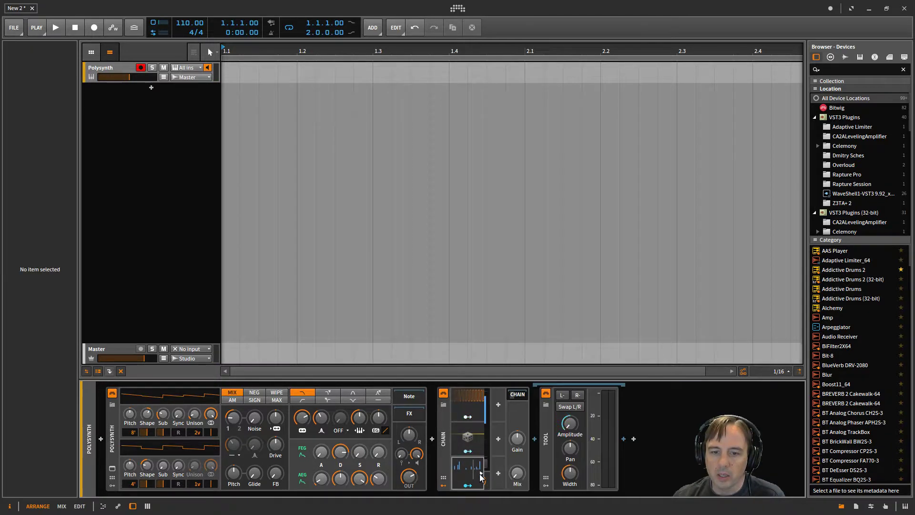
click(617, 438)
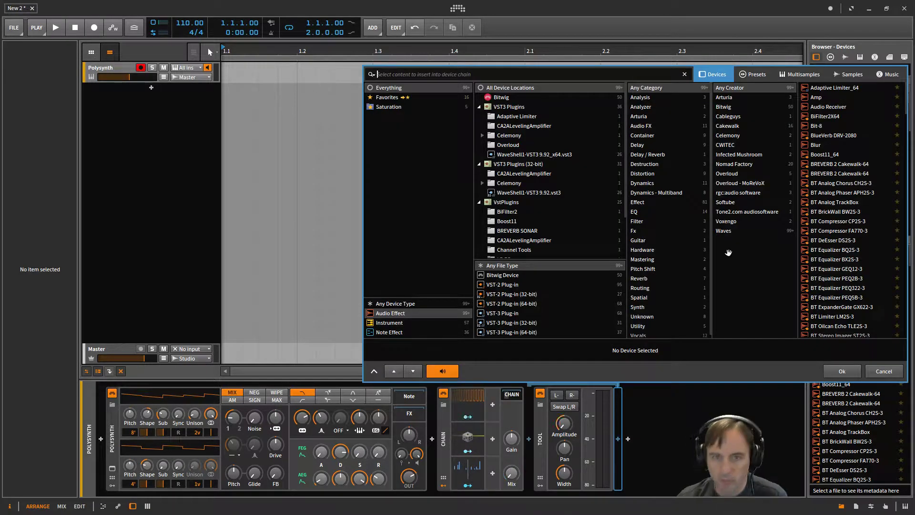
text(bi)
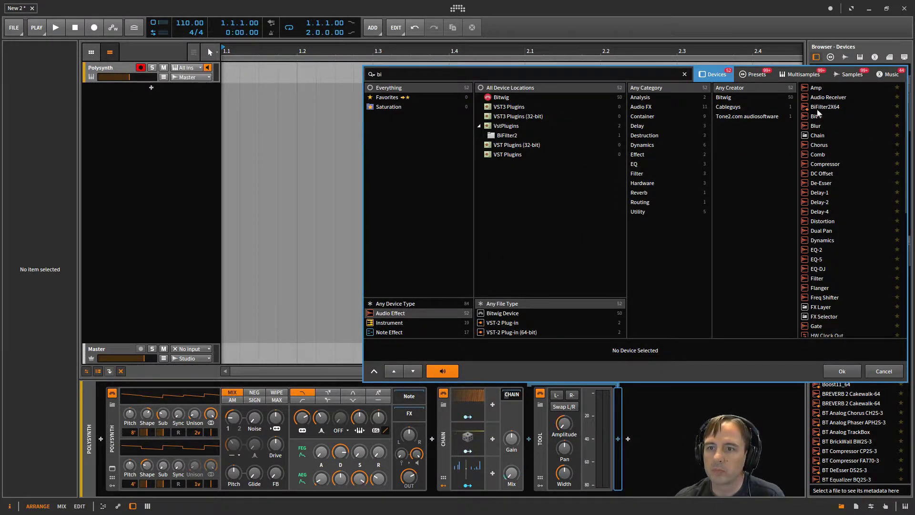
click(816, 117)
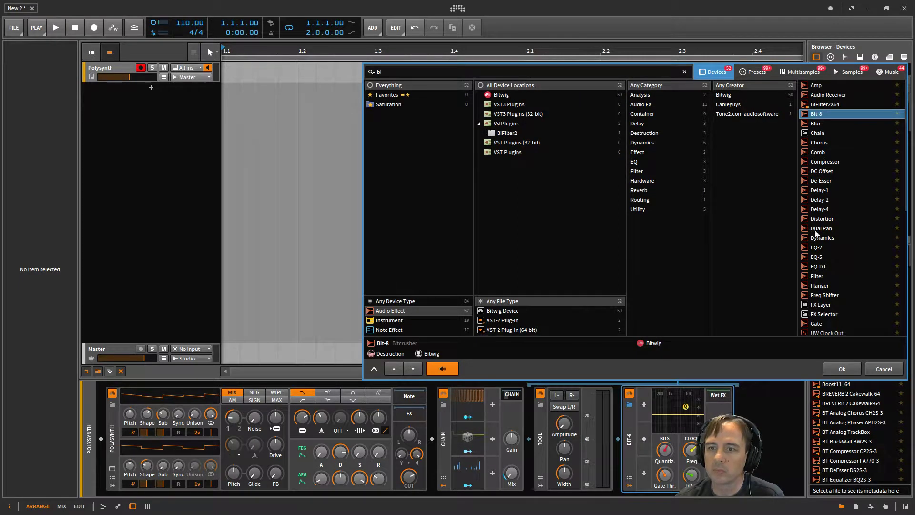
click(840, 367)
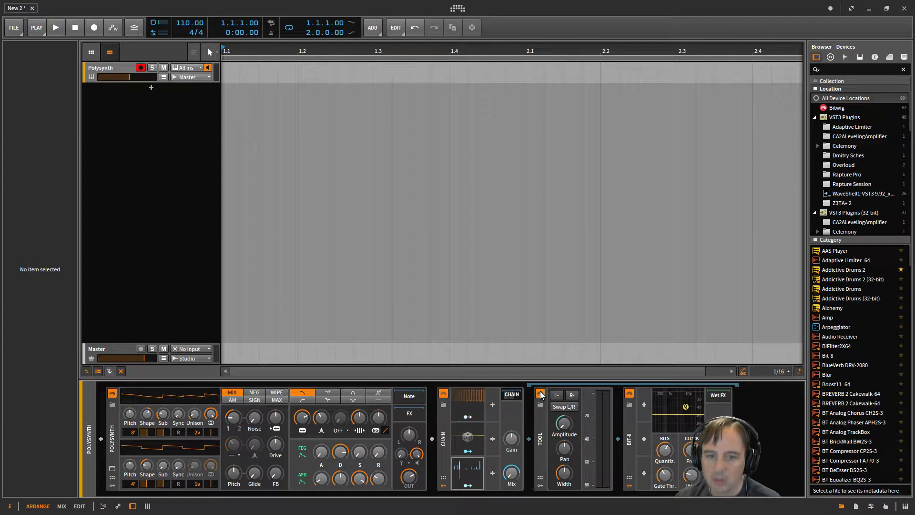
Step: Turn off the Tool device and raise the Bit-8 Gate Threshold
click(541, 393)
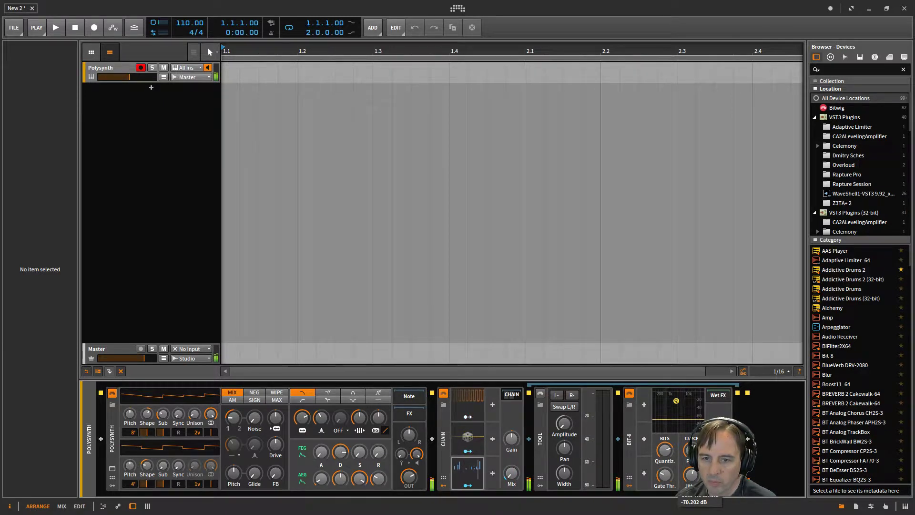
drag(691, 477, 705, 429)
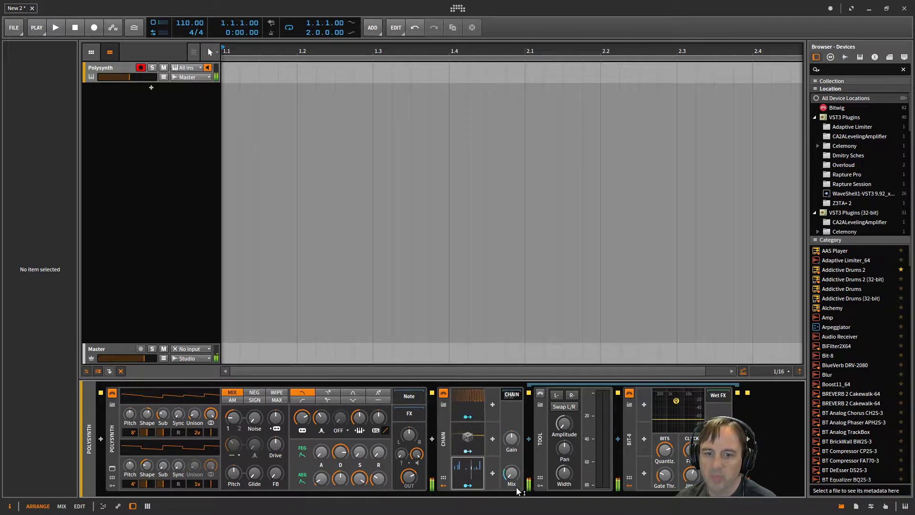
right_click(472, 474)
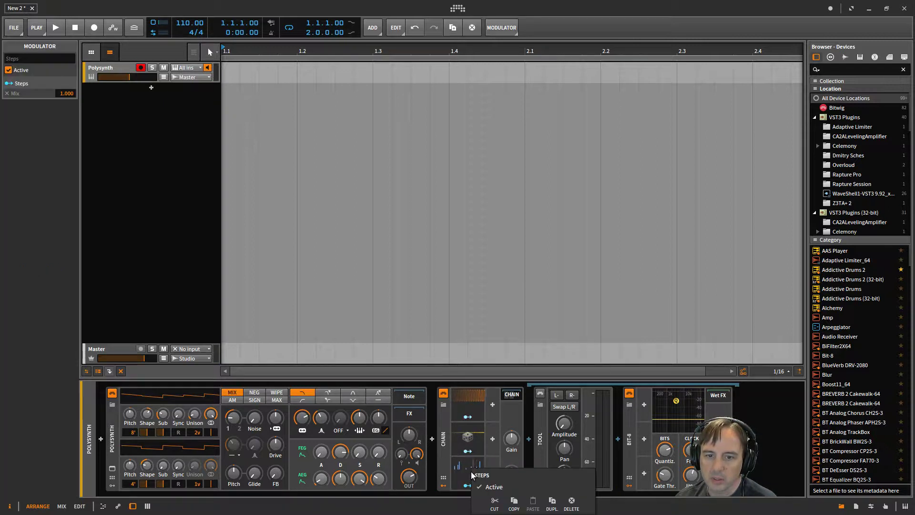
Step: With Steps switched off, try chain Mix at 12%, Bit-8 quantize at -14.4, then Mix 81.5%
click(493, 486)
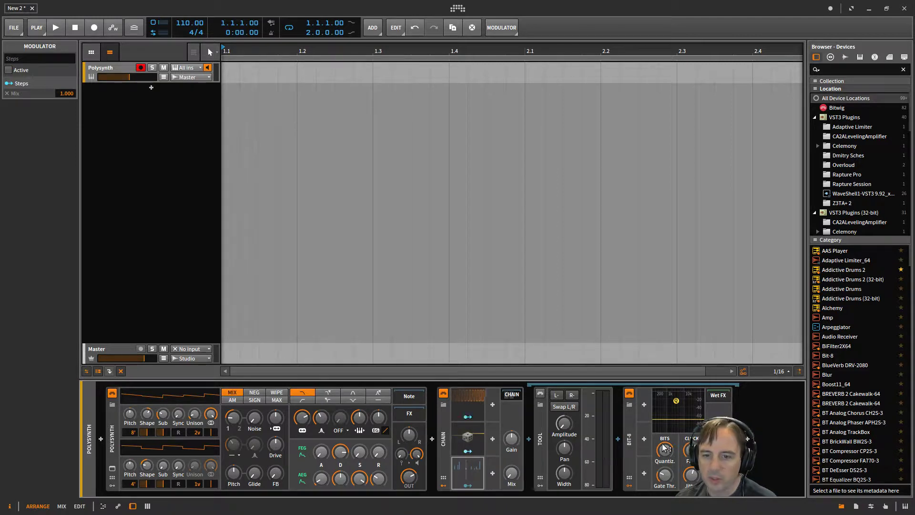
drag(511, 473, 510, 488)
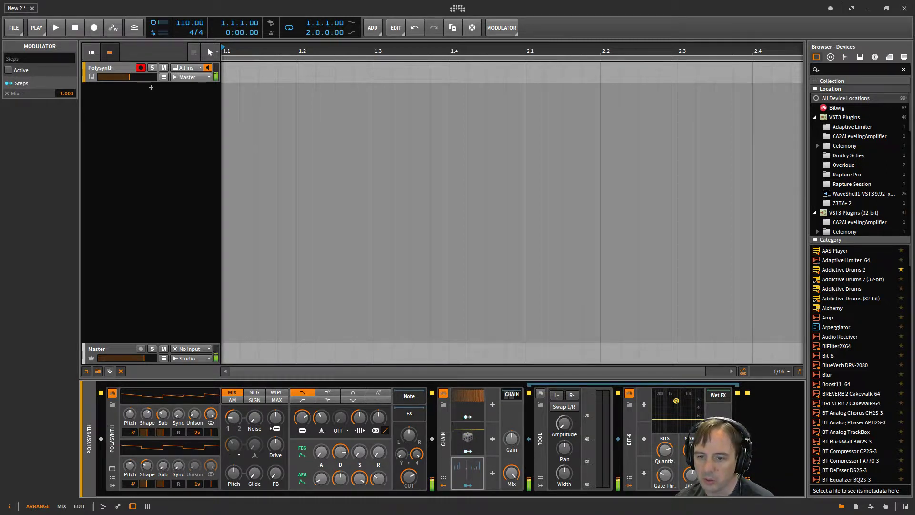
drag(676, 455, 676, 464)
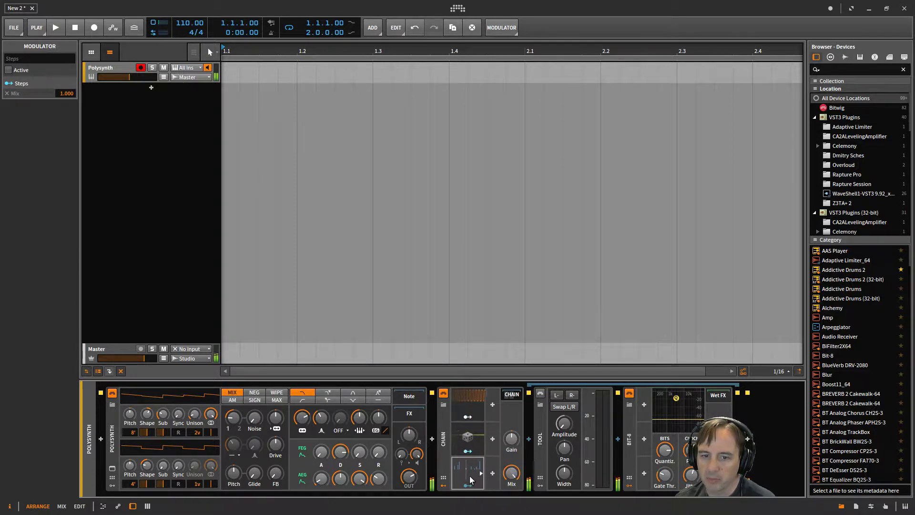
drag(511, 473, 510, 471)
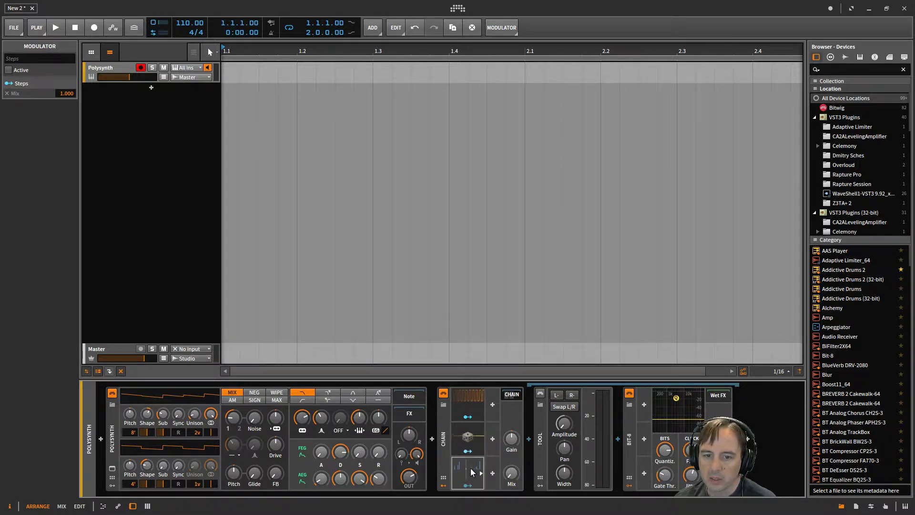
Step: Reactivate the Steps modulator and assign it to modulate the chain's Mix knob
mouse_move(470, 472)
click(492, 487)
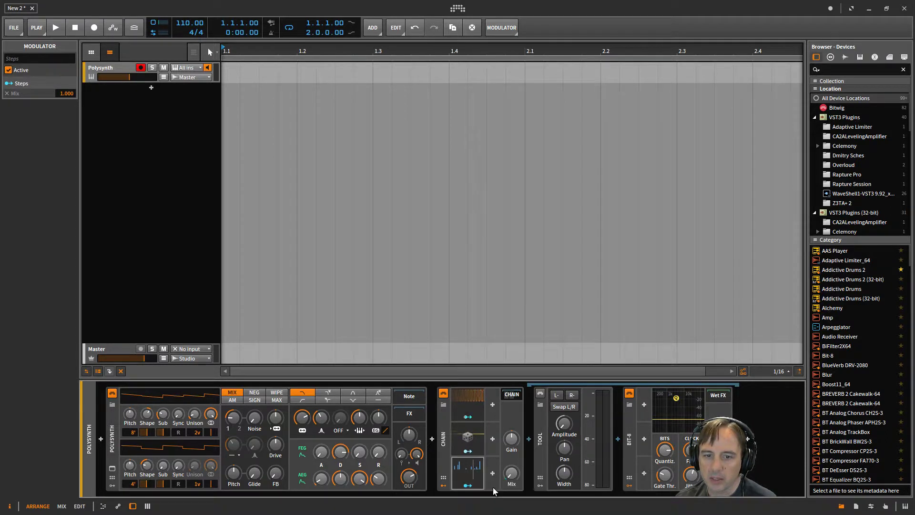
drag(511, 473, 511, 450)
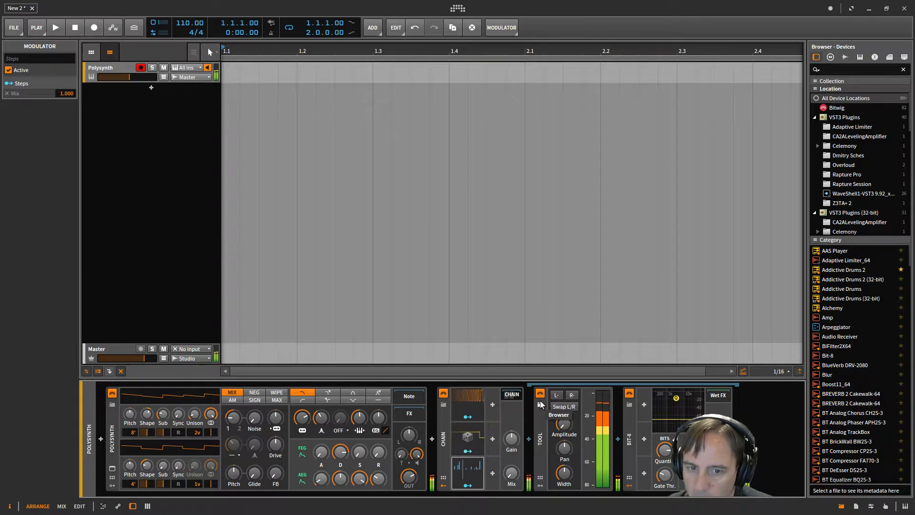
Step: In the Steps modulator's step editor, draw tall bars into steps 6 and 7
click(482, 473)
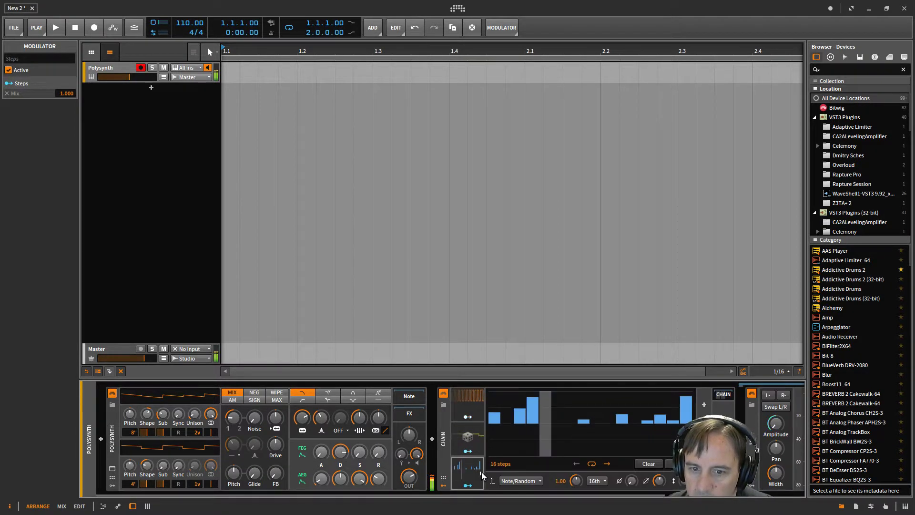
drag(562, 417, 567, 391)
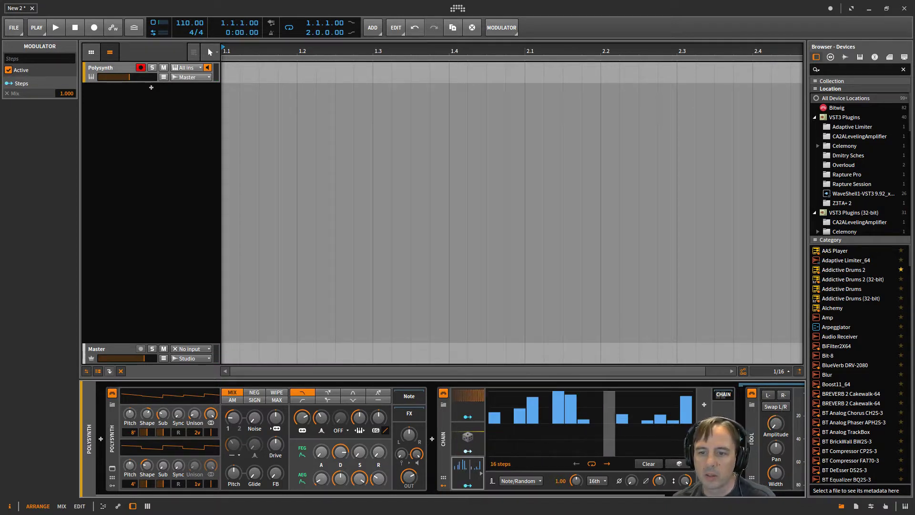
Step: Deactivate the Steps modulator and collapse its step editor
right_click(463, 478)
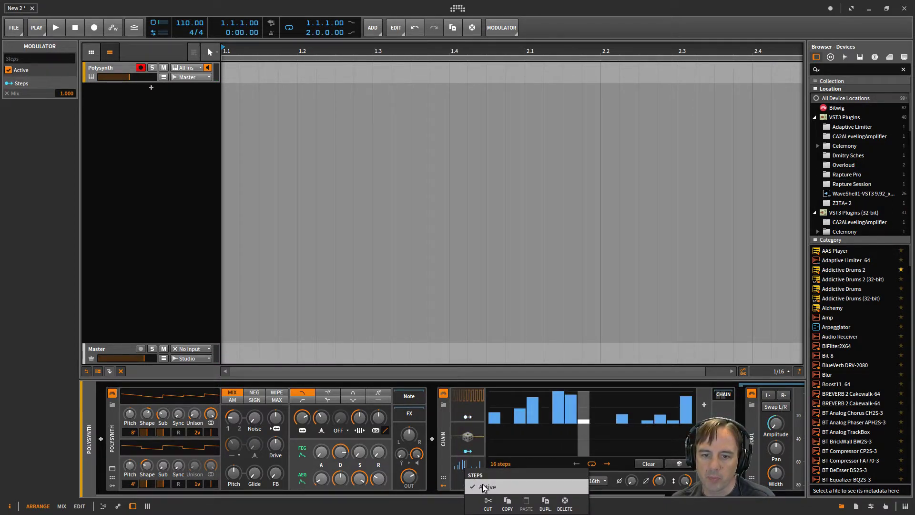
click(482, 485)
click(467, 469)
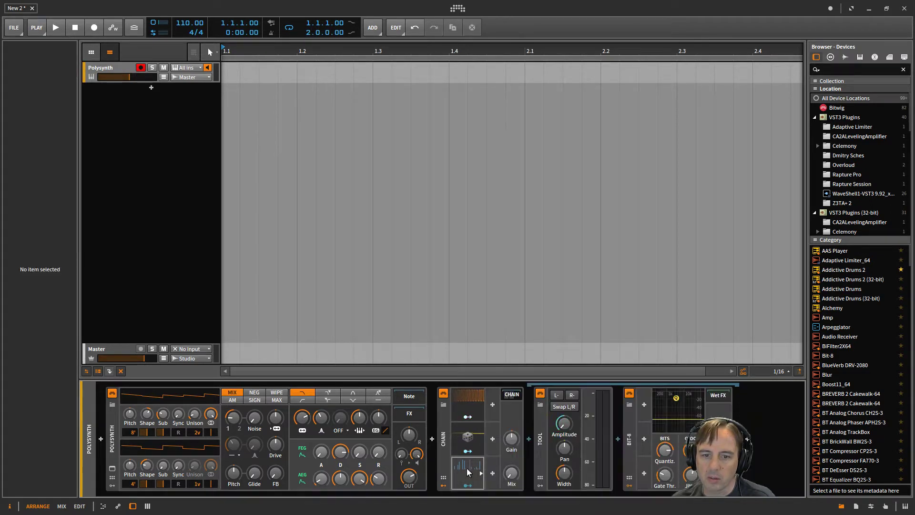
Step: Add a Random modulator to the Chain
click(493, 477)
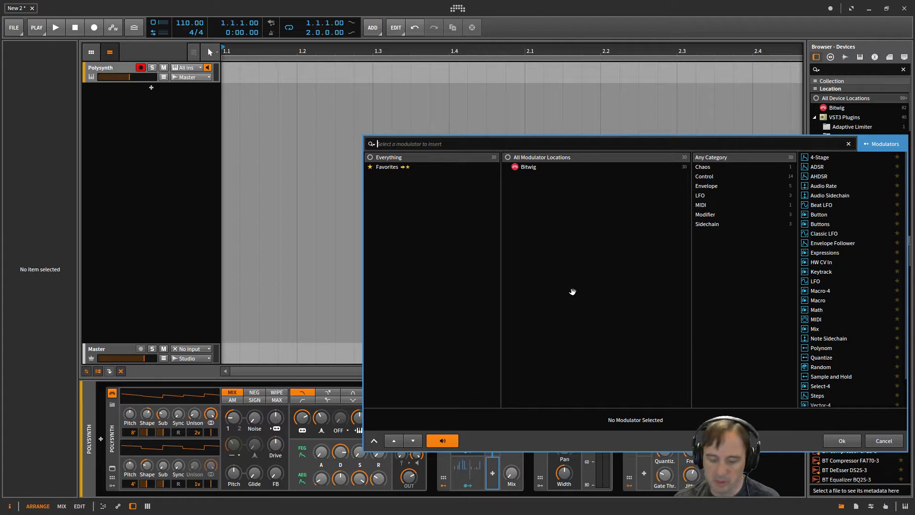
text(ra)
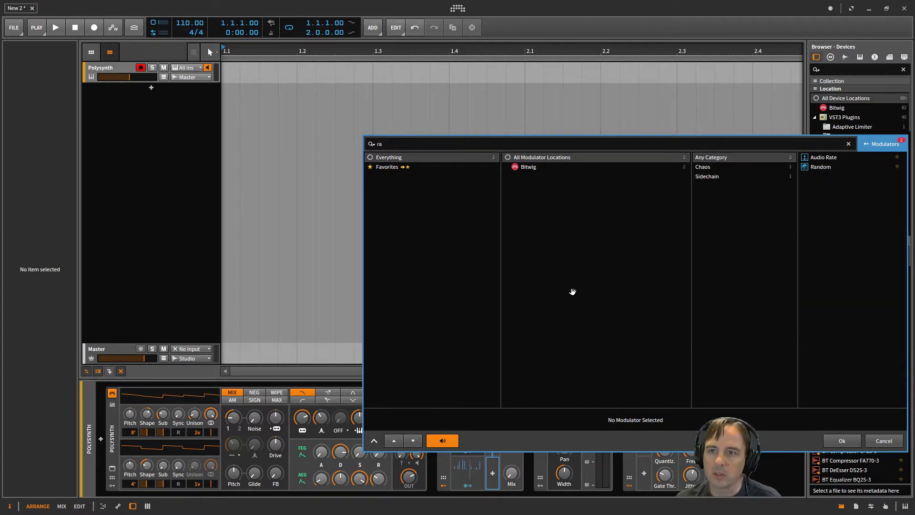
click(824, 168)
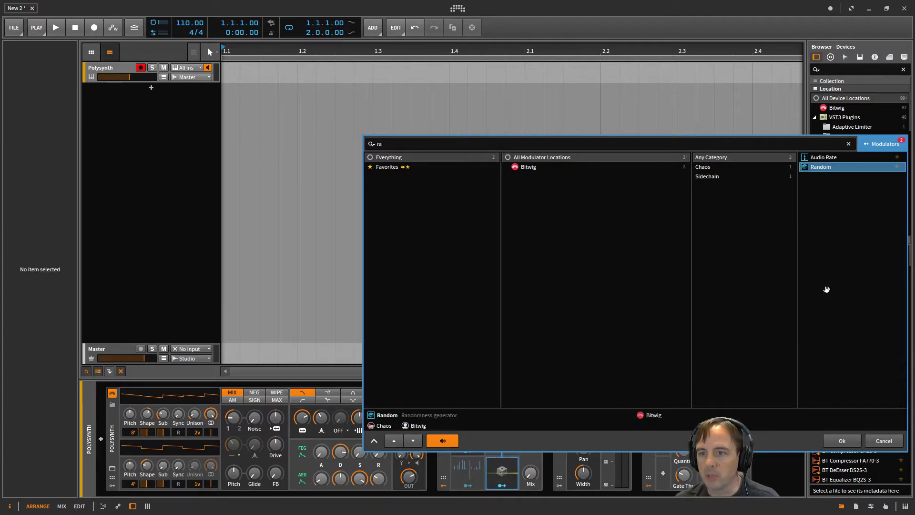
click(842, 440)
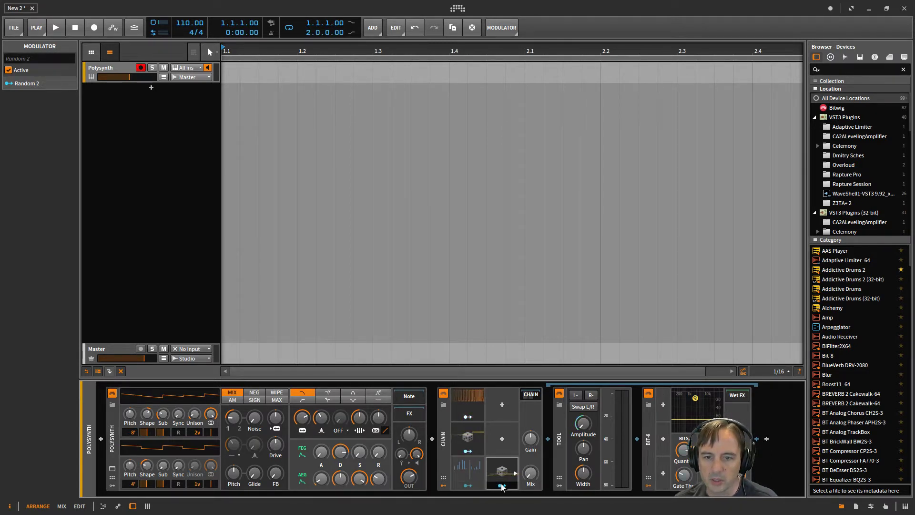
Step: Route the Random modulator to the chain Mix, expand its settings, and reduce its modulation depth
click(532, 476)
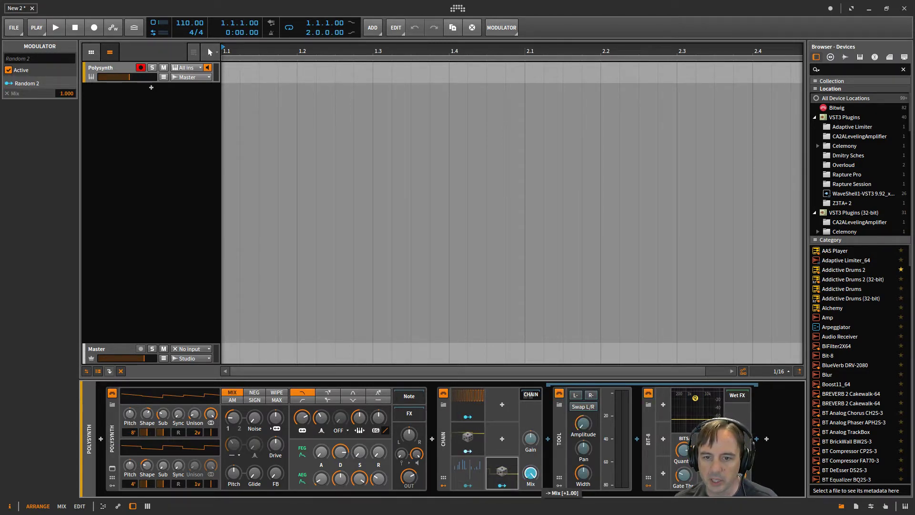
mouse_move(532, 477)
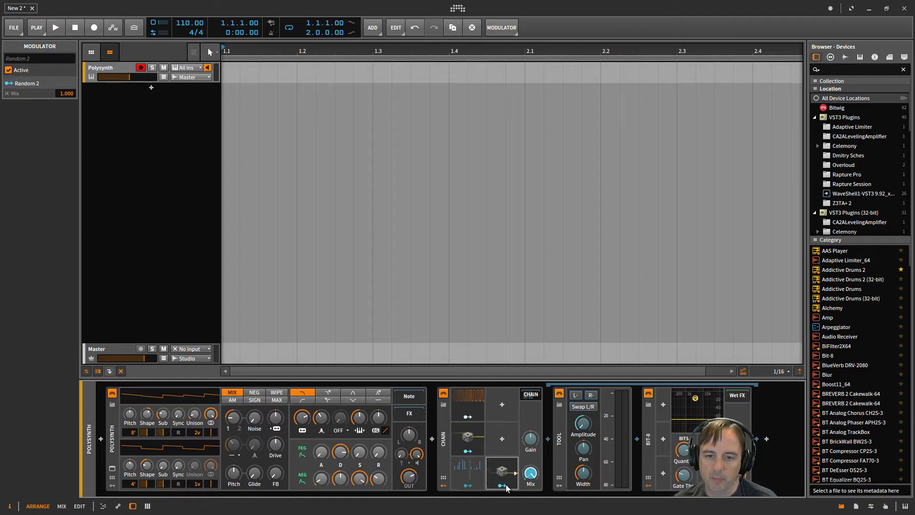
click(514, 472)
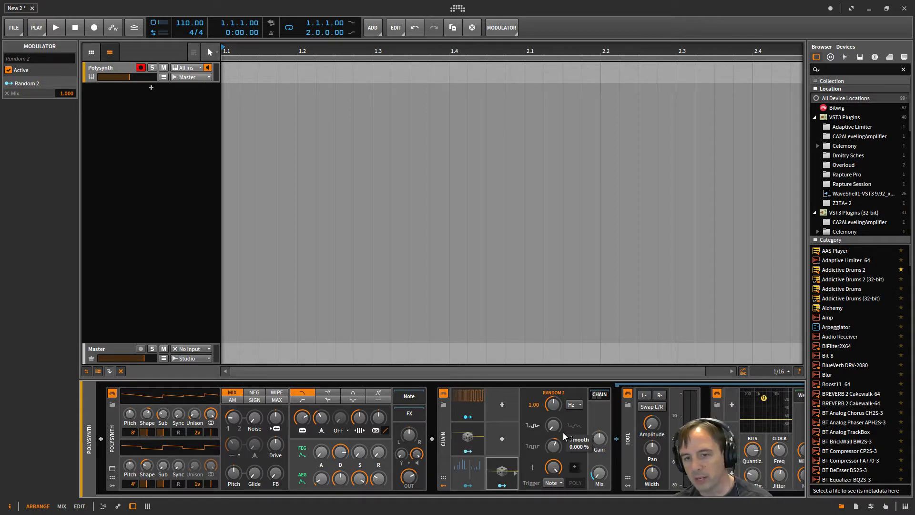
mouse_move(563, 425)
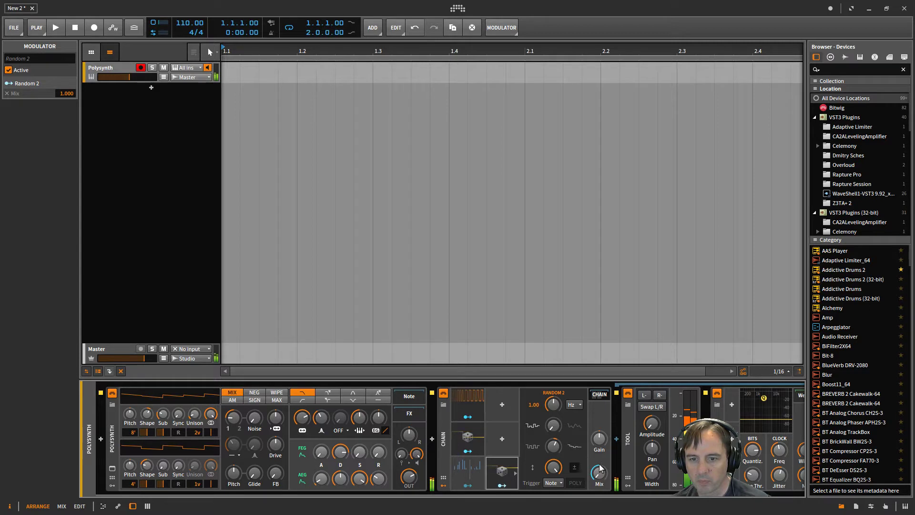
mouse_move(601, 472)
mouse_down()
mouse_move(611, 486)
mouse_move(593, 458)
mouse_up()
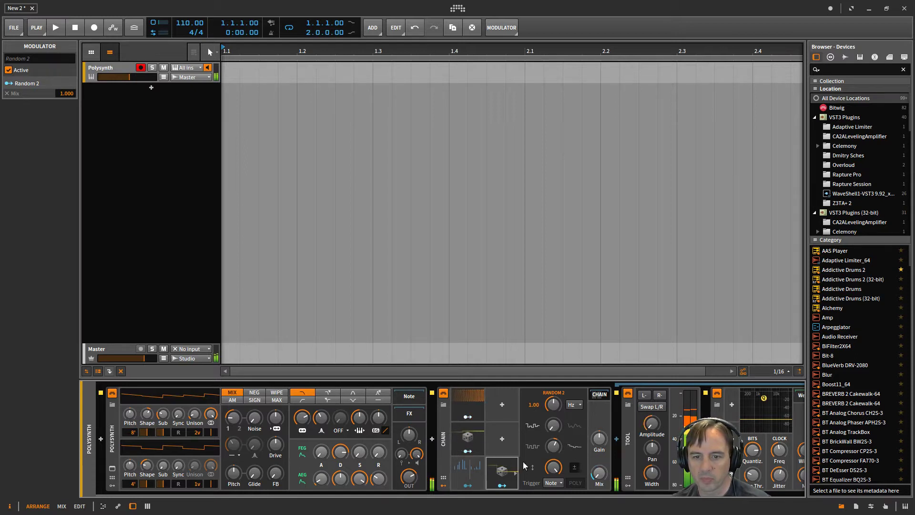
Step: Collapse the Random 2 settings and lower the Bit-8 quantize amount to about -29
click(470, 467)
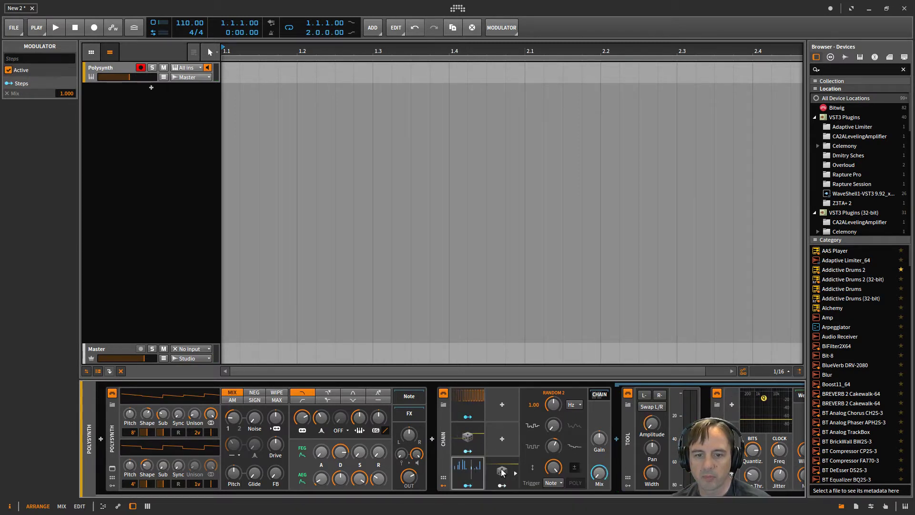
click(502, 472)
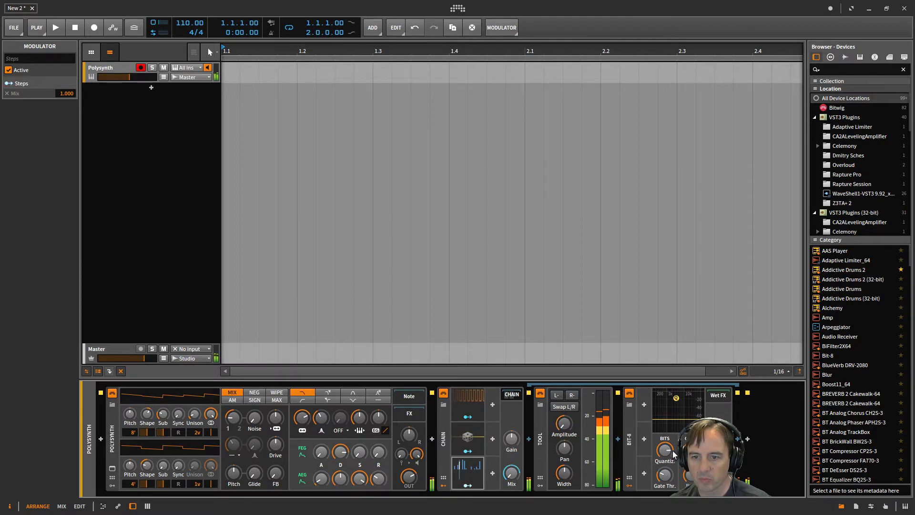
mouse_move(689, 474)
drag(688, 474, 686, 482)
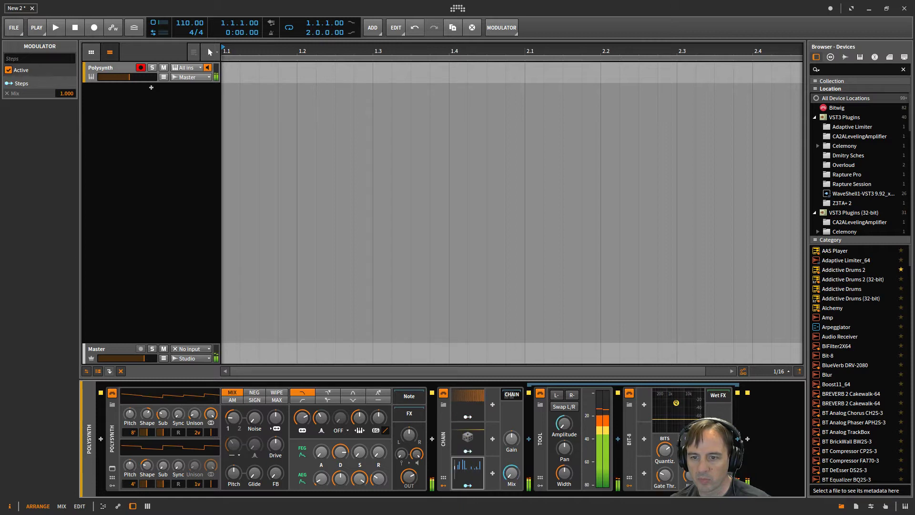
mouse_move(728, 474)
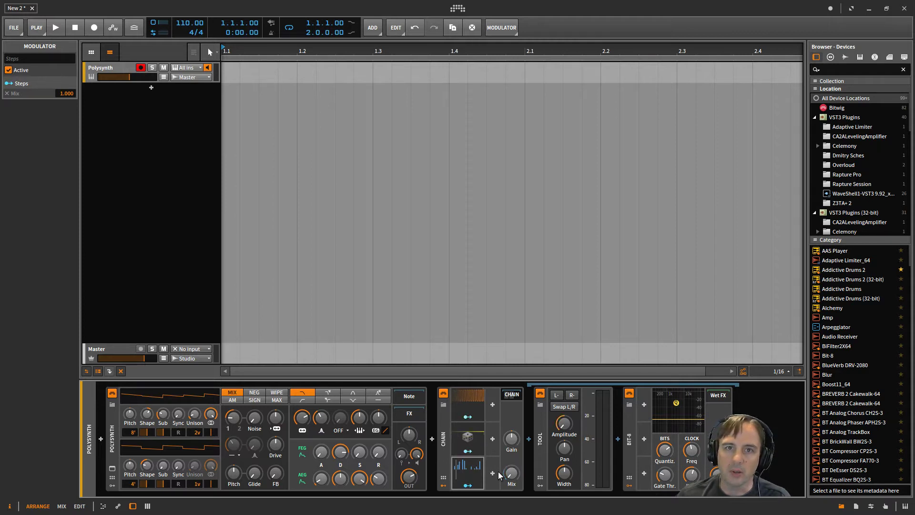
mouse_move(504, 470)
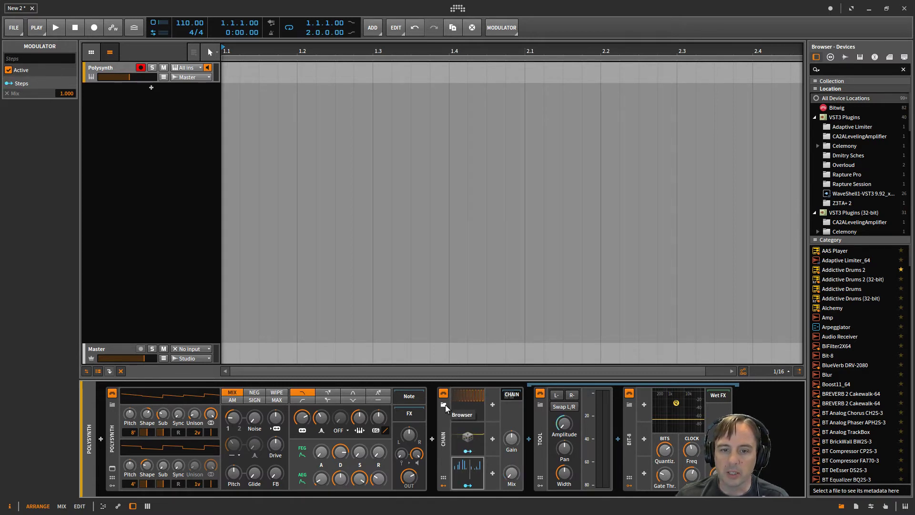
right_click(445, 419)
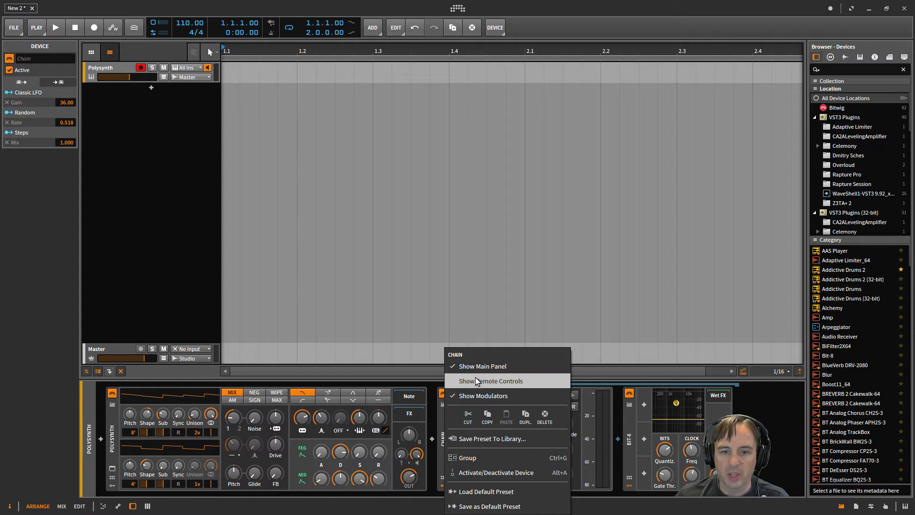
click(511, 439)
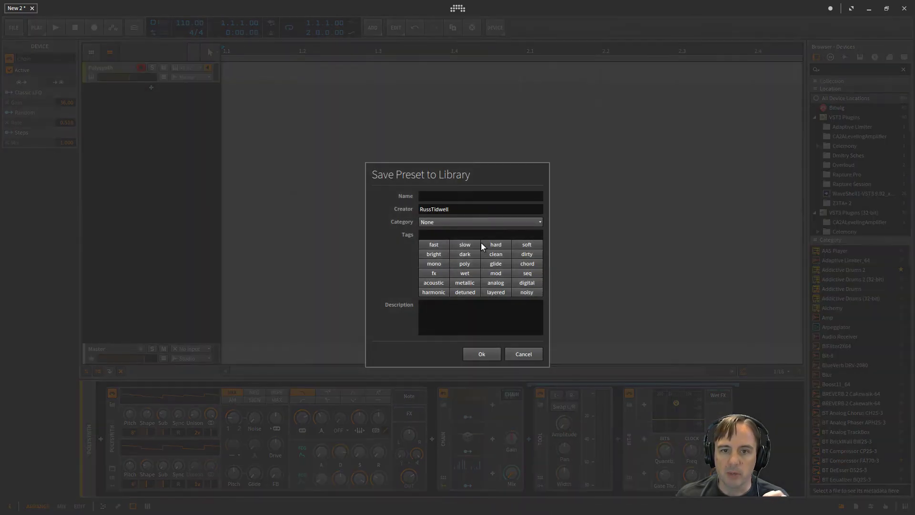
click(524, 354)
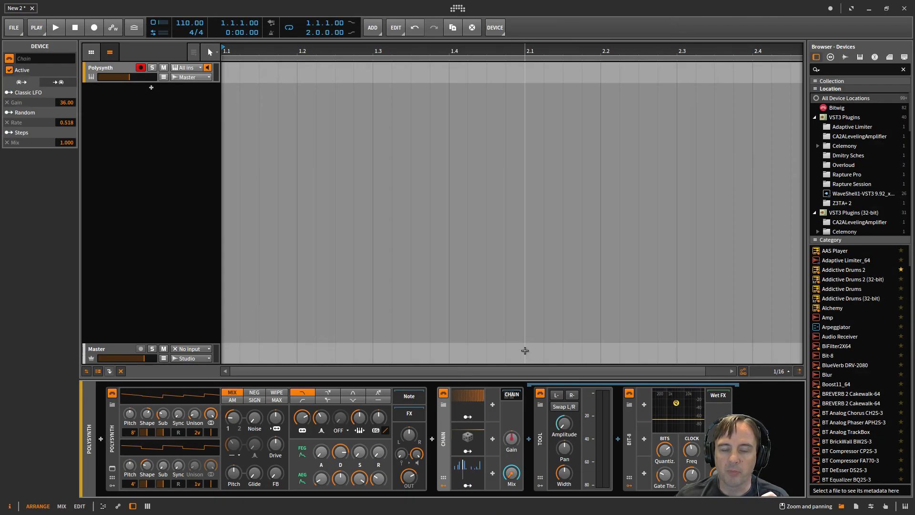